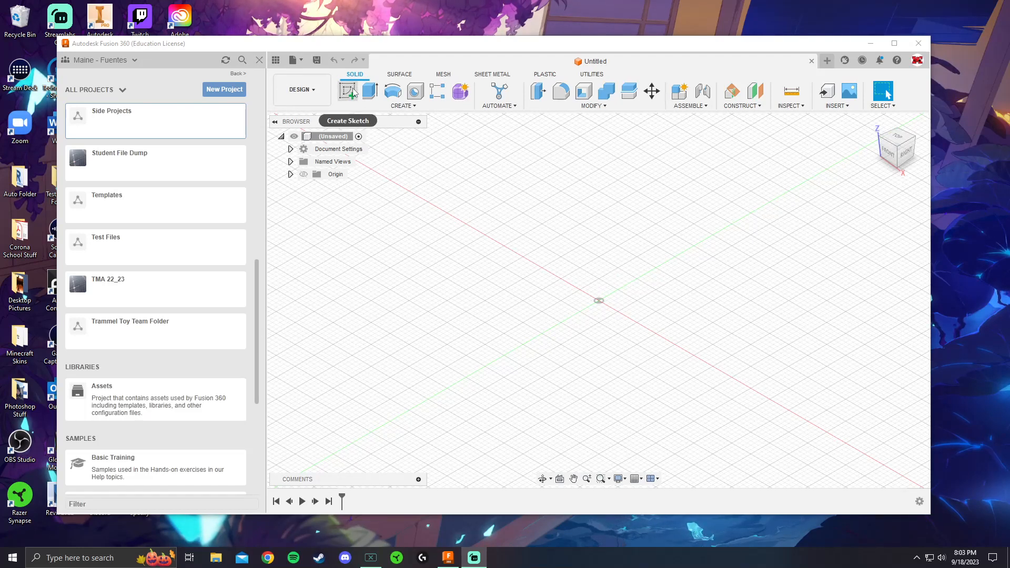
- Maximize the window and start a sketch on the front (XZ) plane, with the project data panel closed
left_click(895, 43)
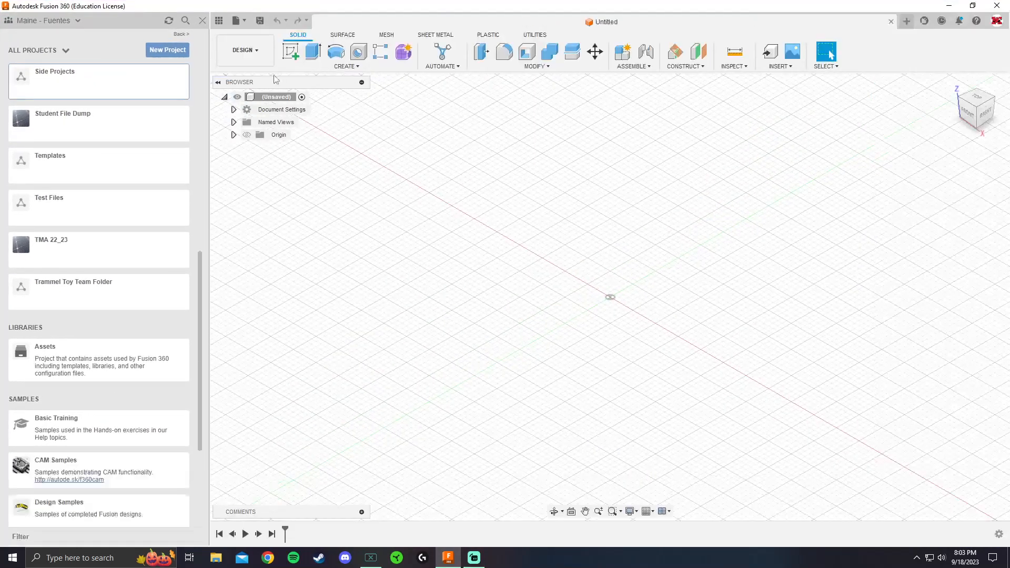
left_click(291, 51)
left_click(638, 280)
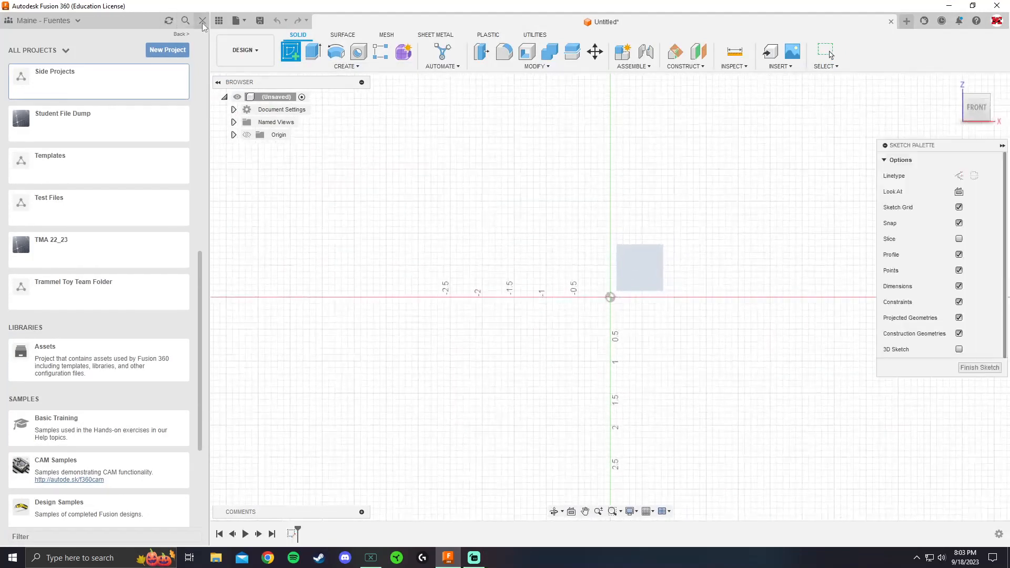
left_click(203, 21)
mouse_move(494, 260)
middle_mouse_down()
mouse_move(519, 275)
mouse_move(456, 286)
middle_mouse_up()
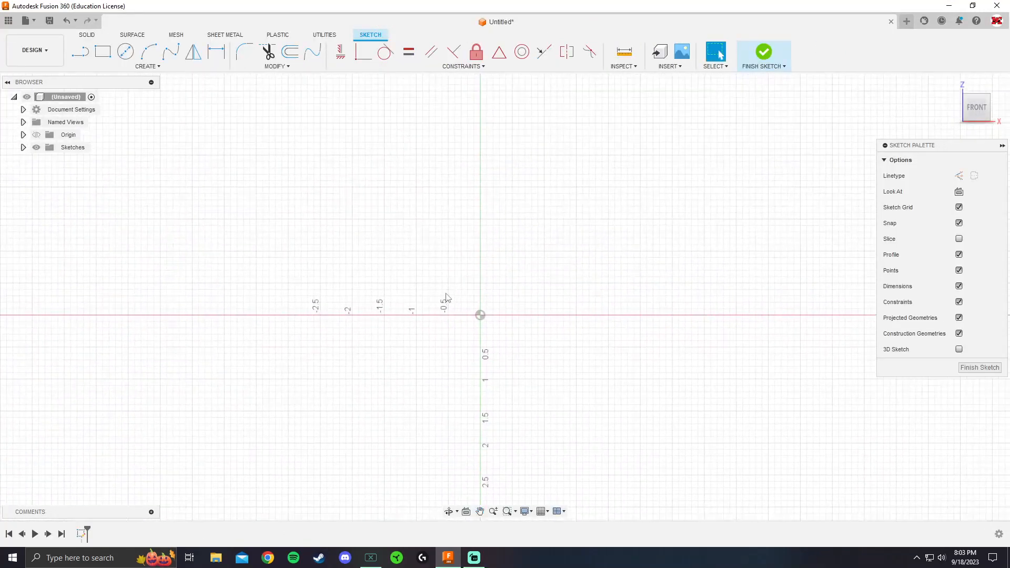
left_click(463, 66)
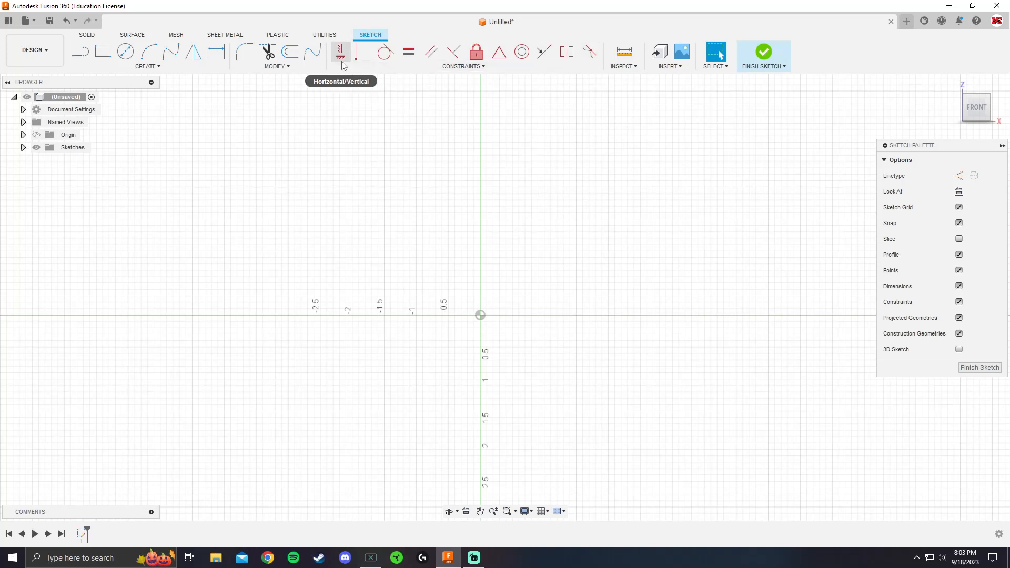
- Sketch a steep slanted line ending on the vertical axis above the origin and a separate, slightly sloped line to its right
scroll(435, 311, "down", 1)
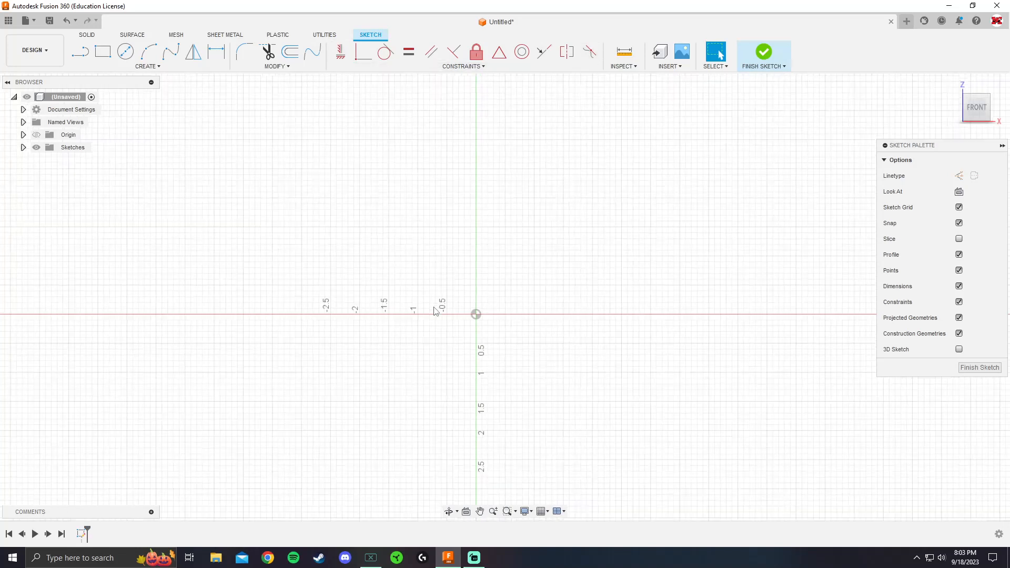
left_click(80, 53)
scroll(440, 312, "down", 1)
middle_click_drag(445, 308, 432, 353)
left_click(417, 301)
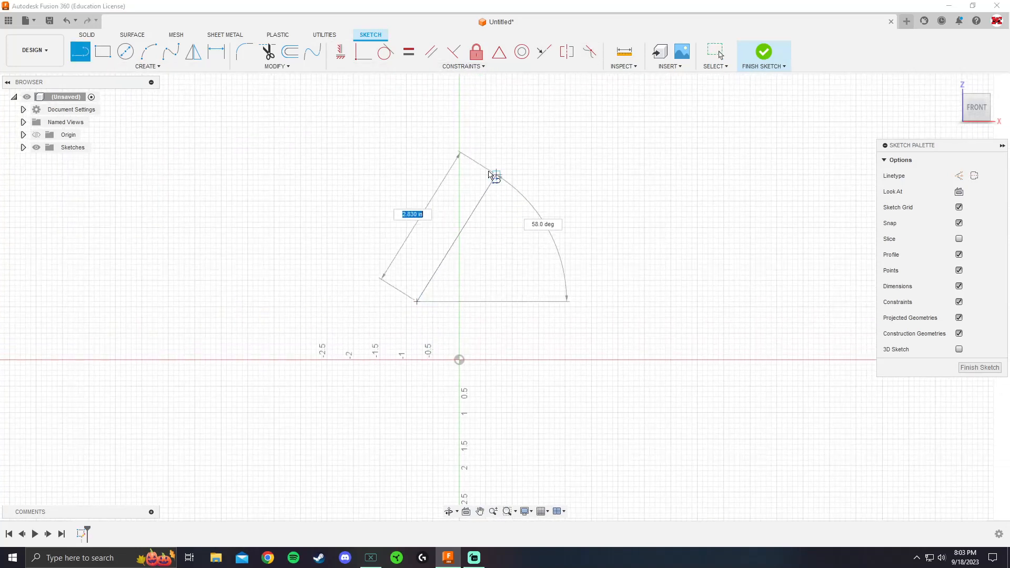
left_click(459, 116)
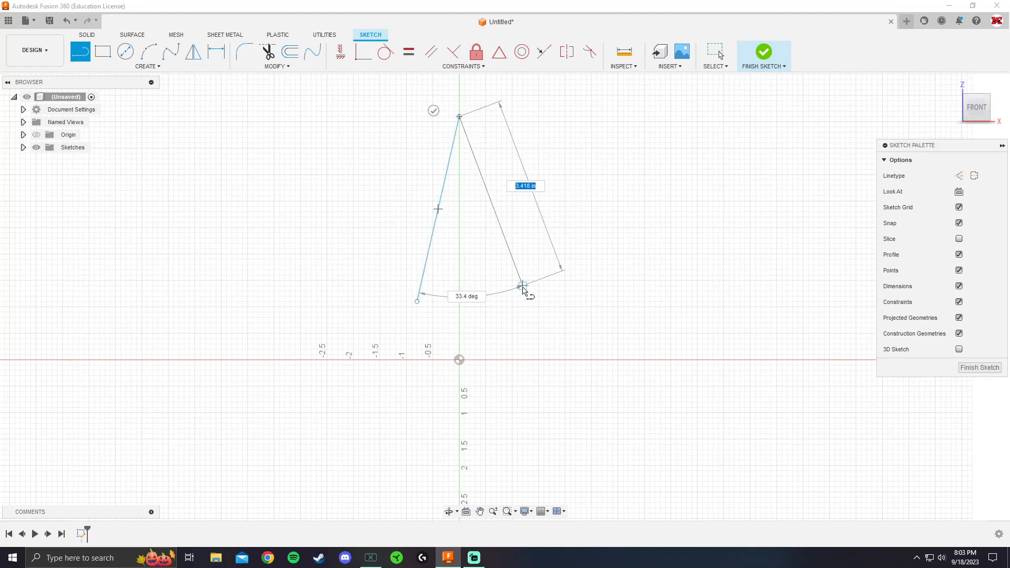
key("Escape")
left_click(528, 297)
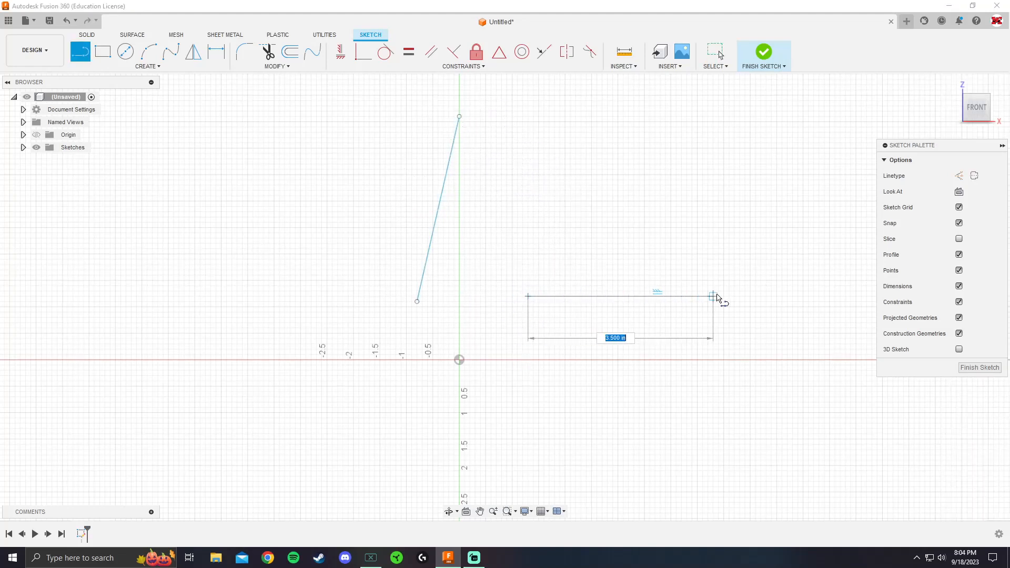
left_click(725, 287)
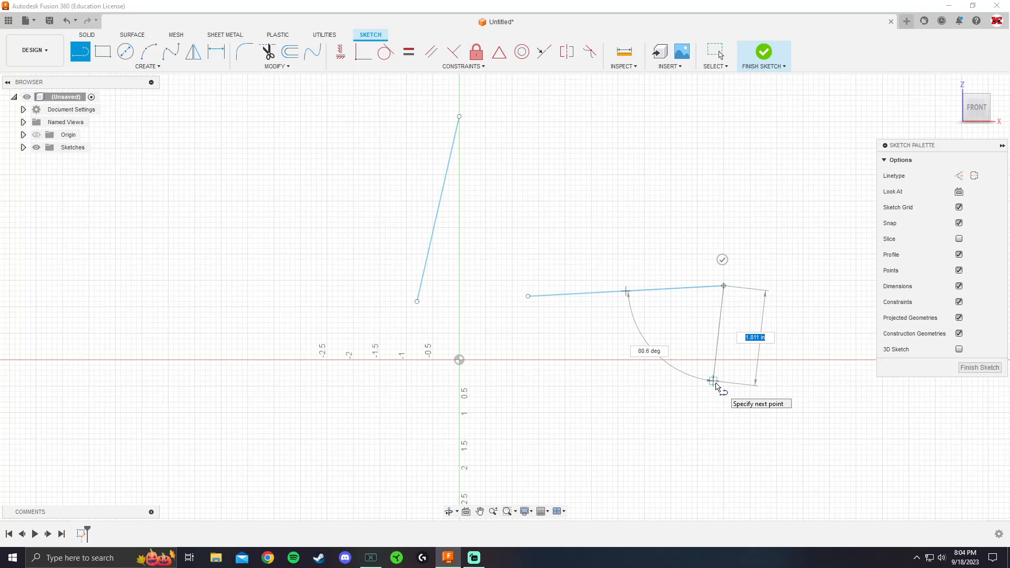
key("Escape")
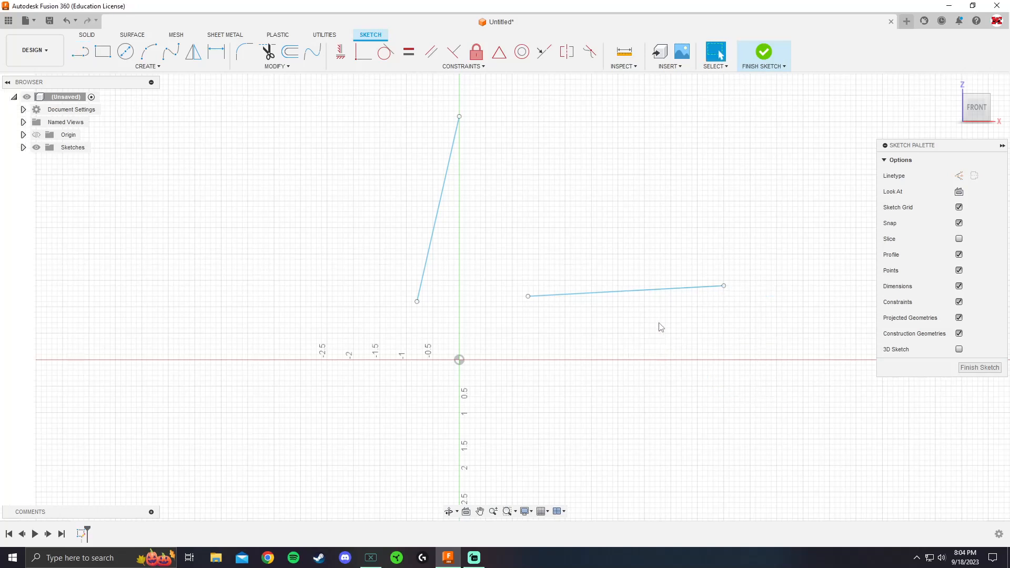
- Apply Horizontal/Vertical constraints to make the steep line vertical and the slightly sloped line horizontal
left_click(340, 51)
left_click(440, 199)
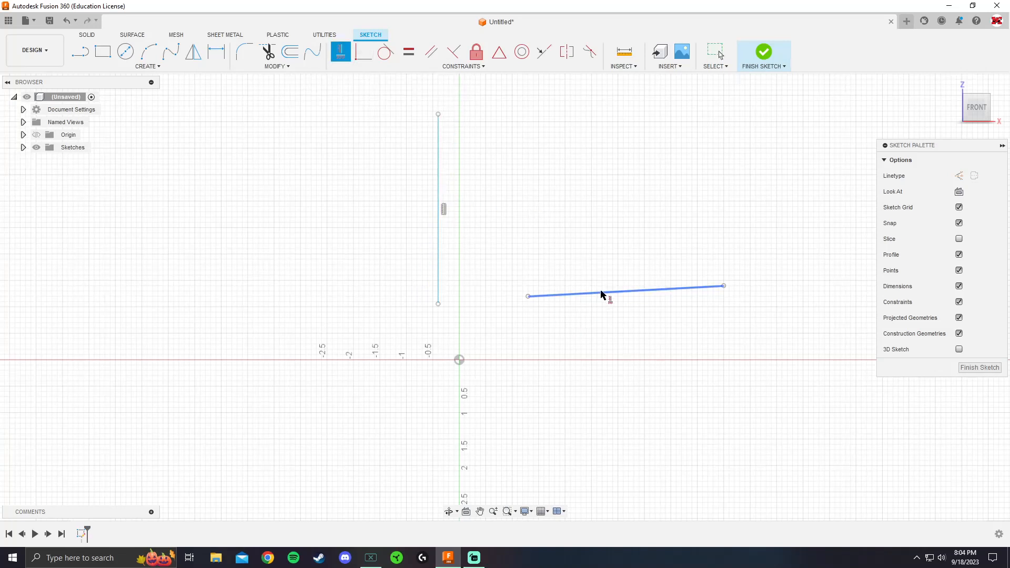
left_click(624, 293)
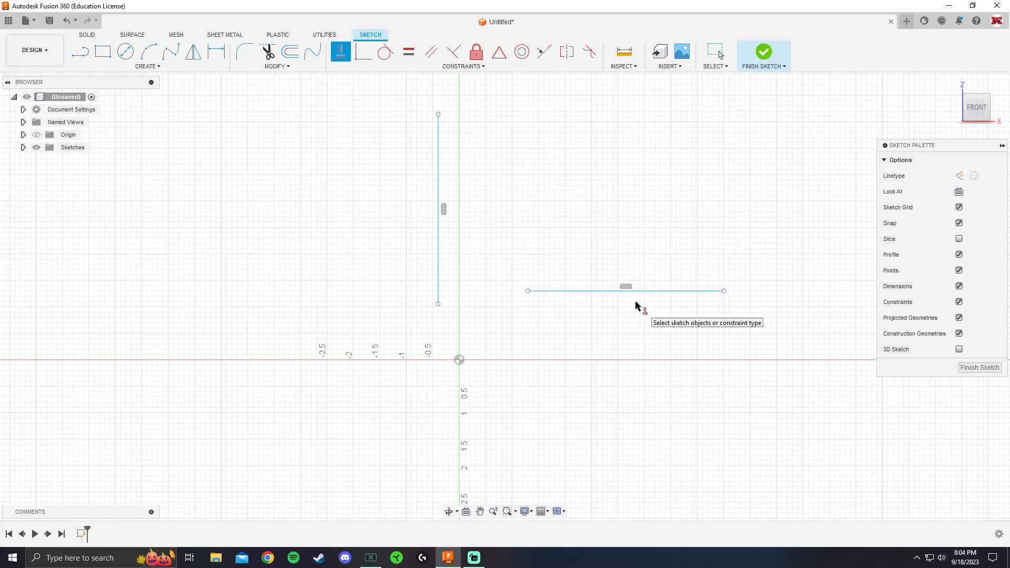
key("Escape")
- Undo the horizontal constraint on the lower line and apply it again
key("ctrl+z")
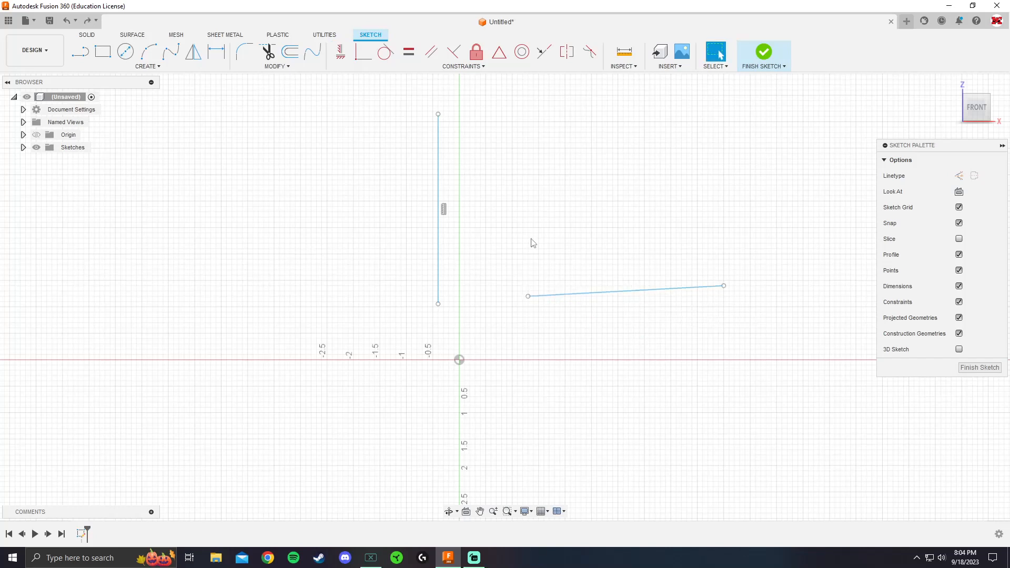
left_click(339, 53)
left_click(634, 292)
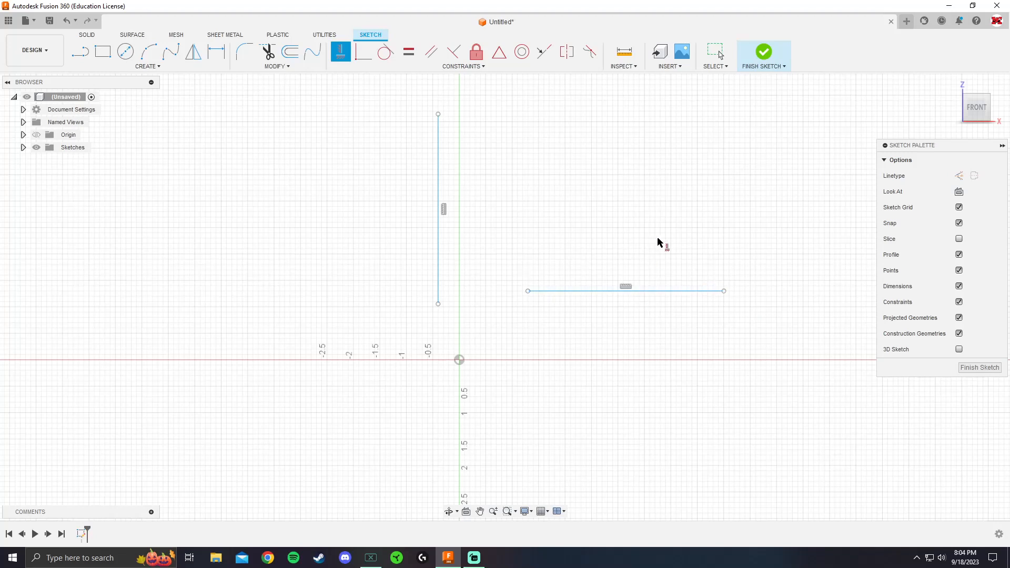
key("Escape")
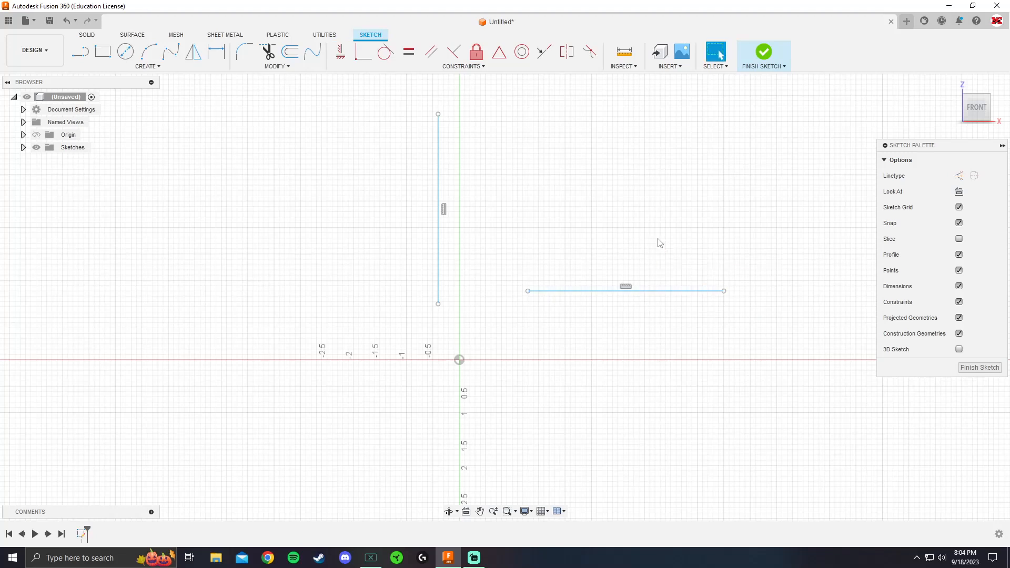
- Draw a two-point rectangle from the origin up and to the right, enclosing the horizontal line
key("r")
scroll(494, 401, "down", 2)
left_click(467, 370)
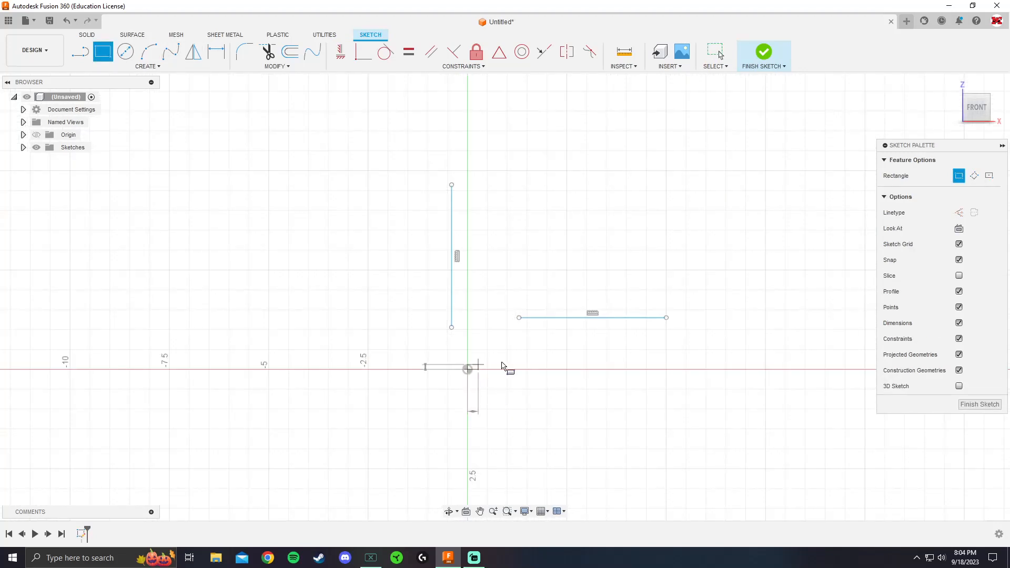
left_click(740, 242)
key("Escape")
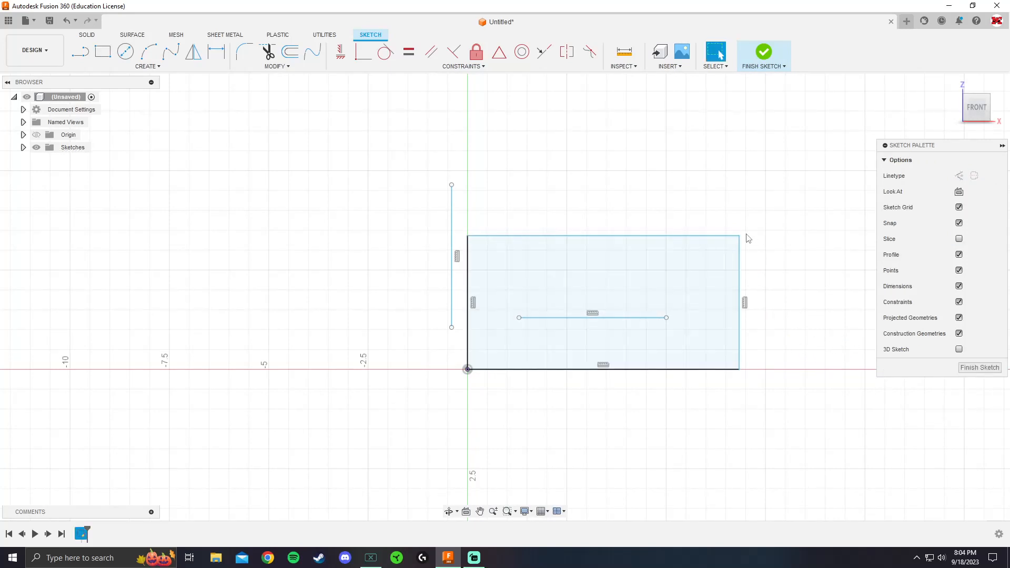
- Pull both upper corners of the rectangle higher and constrain its slanted top edge to horizontal
left_click_drag(739, 236, 734, 209)
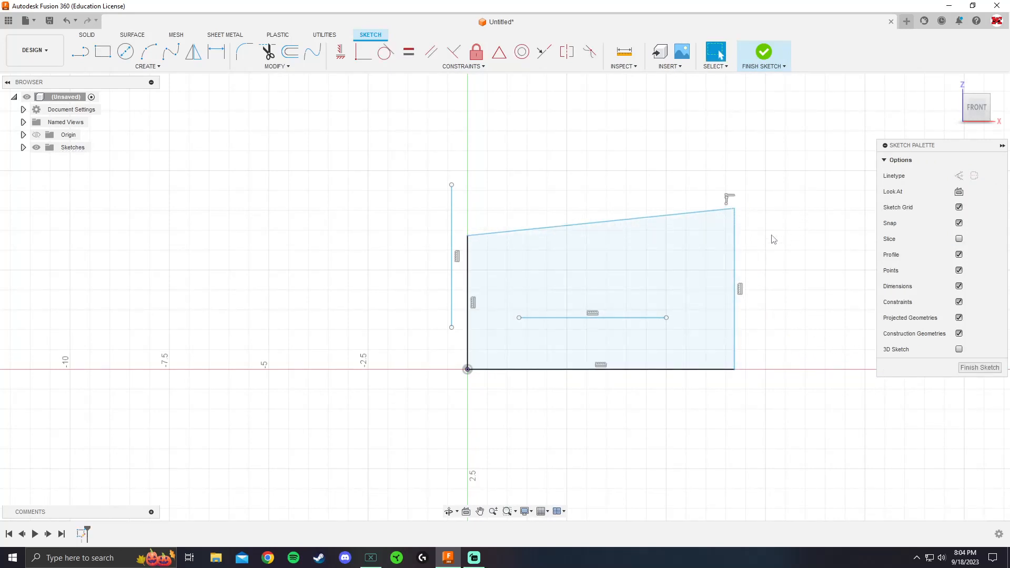
left_click_drag(467, 236, 467, 211)
left_click(347, 53)
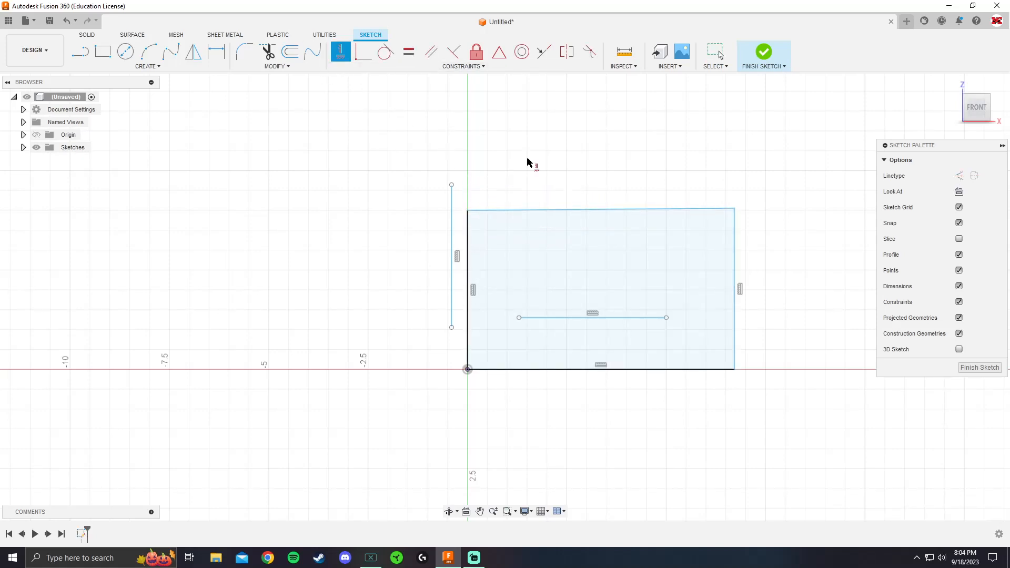
left_click(595, 210)
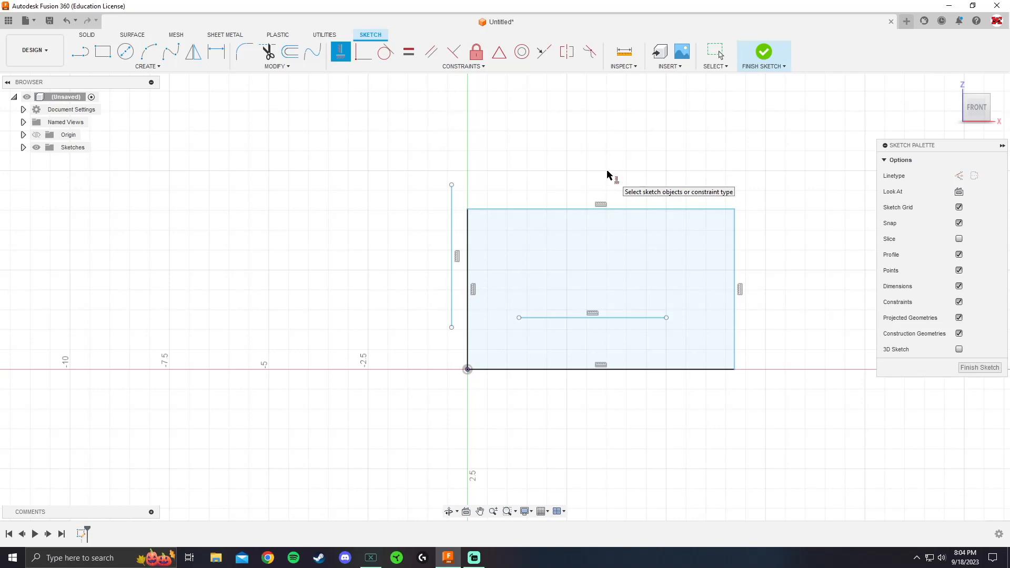
key("Escape")
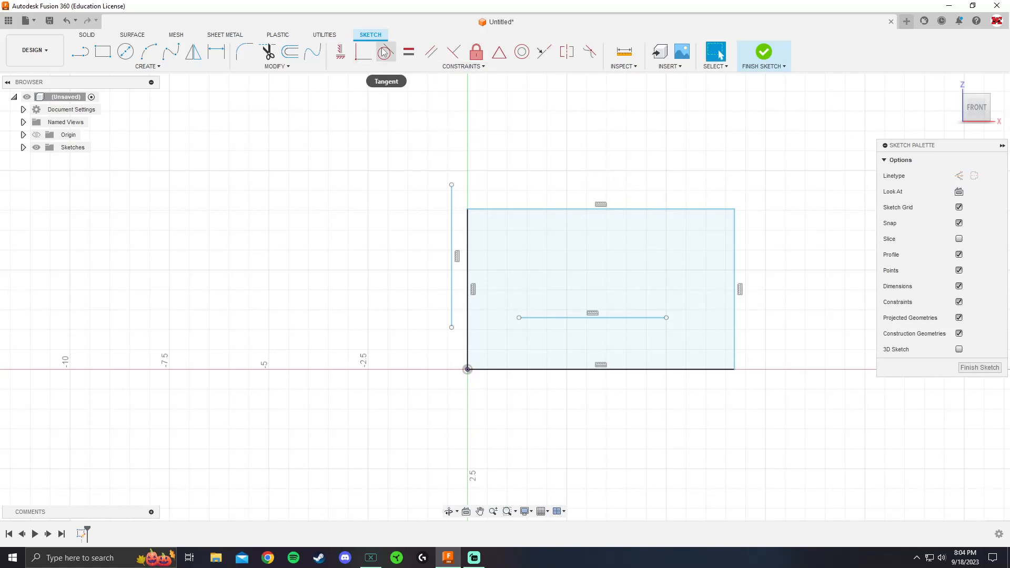
- Sketch a chain of four connected slanted lines above and left of the rectangle, ending in a tangent arc that curves upward
scroll(452, 236, "down", 2)
middle_click_drag(453, 237, 556, 267)
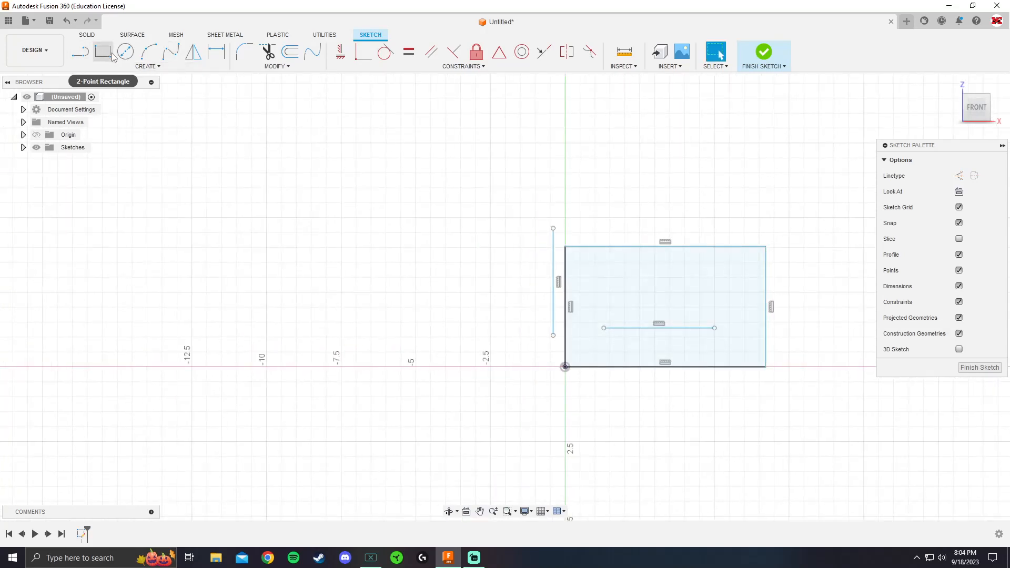
left_click(80, 59)
left_click(192, 277)
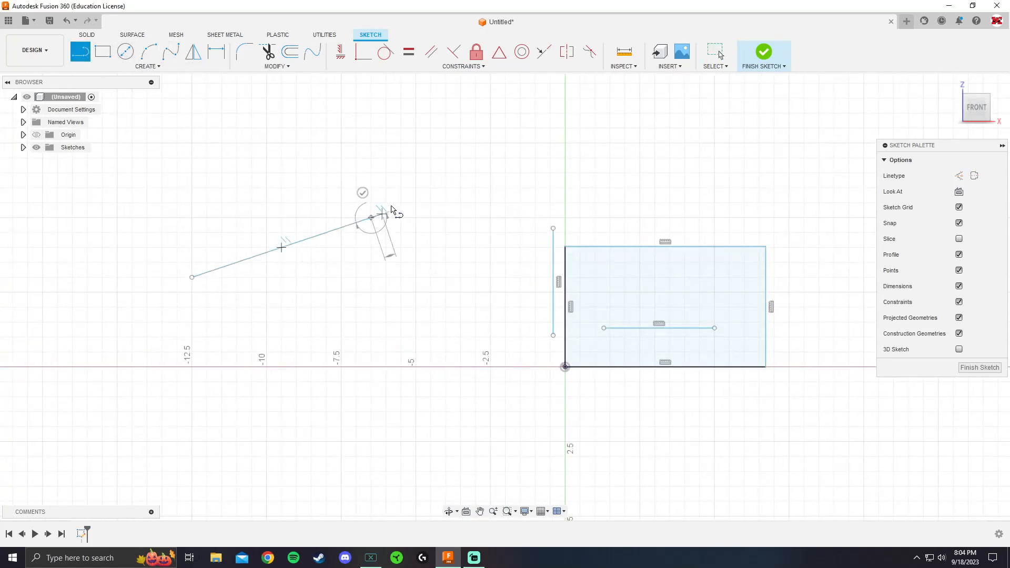
left_click(371, 218)
left_click_drag(371, 217, 510, 168)
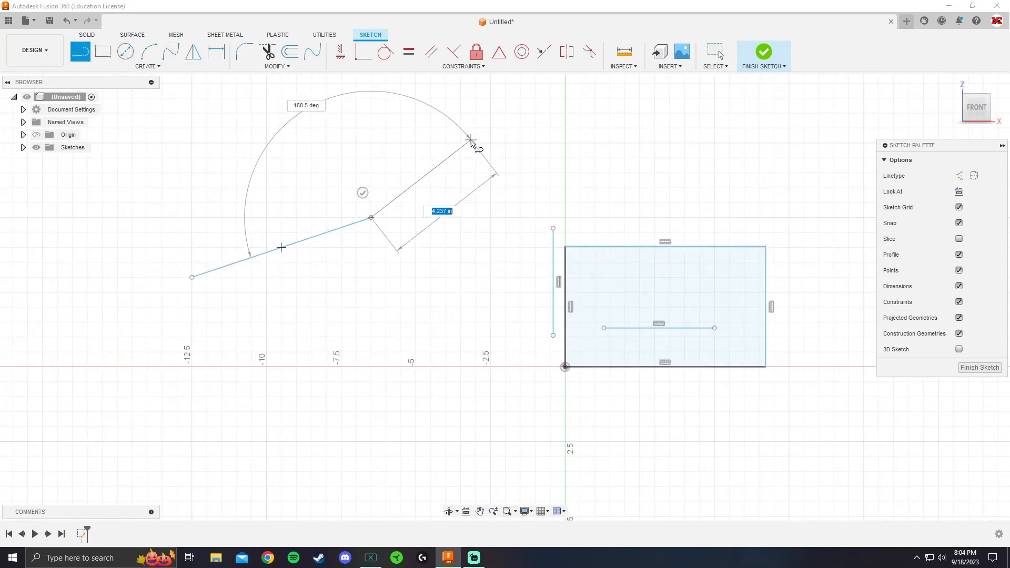
left_click(461, 149)
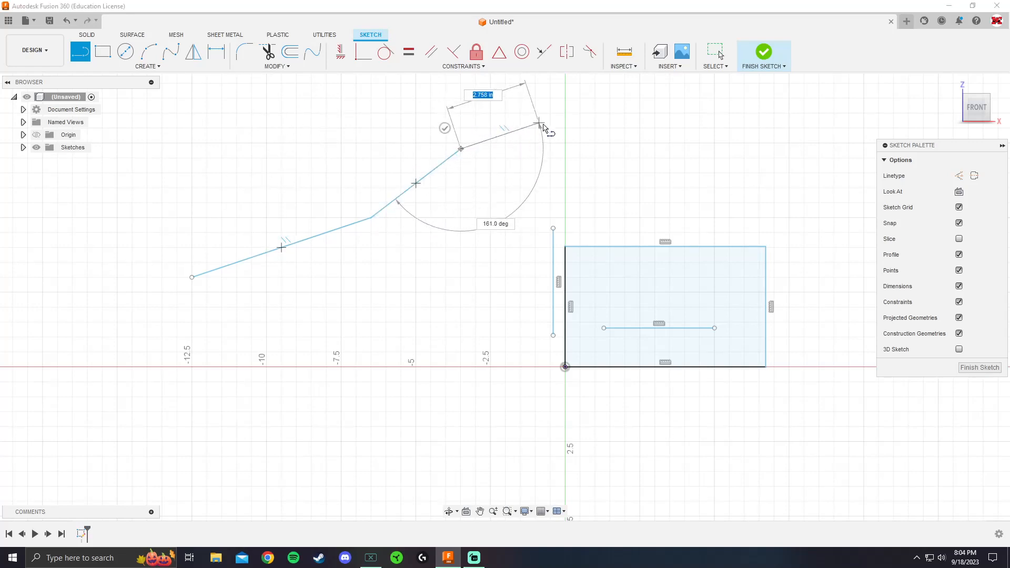
left_click(544, 121)
left_click_drag(597, 159, 705, 128)
key("Escape")
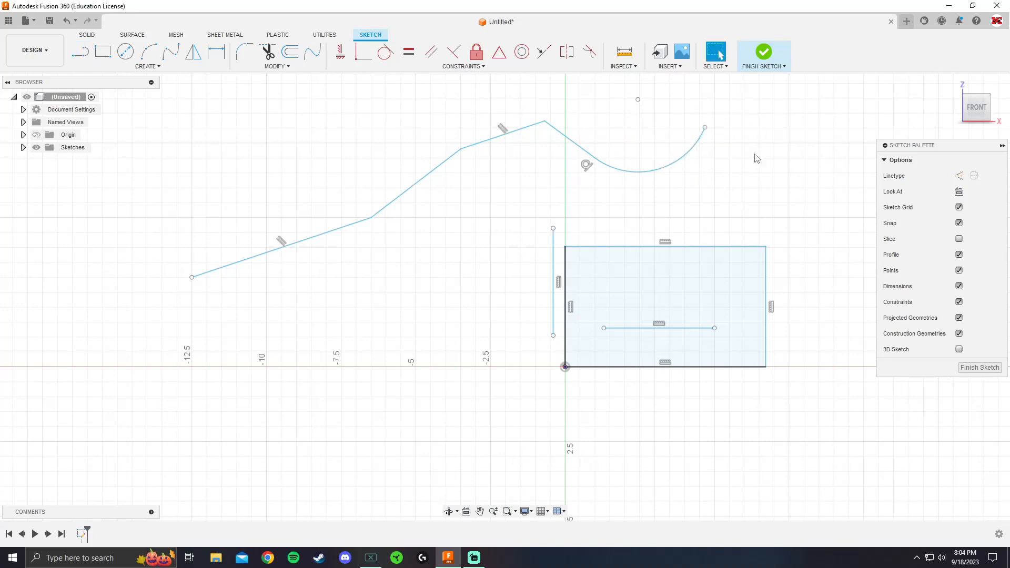
- Remove the tangent constraint between the chain's last line and the arc, and move their shared point upward to form a corner
scroll(592, 161, "up", 4)
scroll(595, 163, "down", 5)
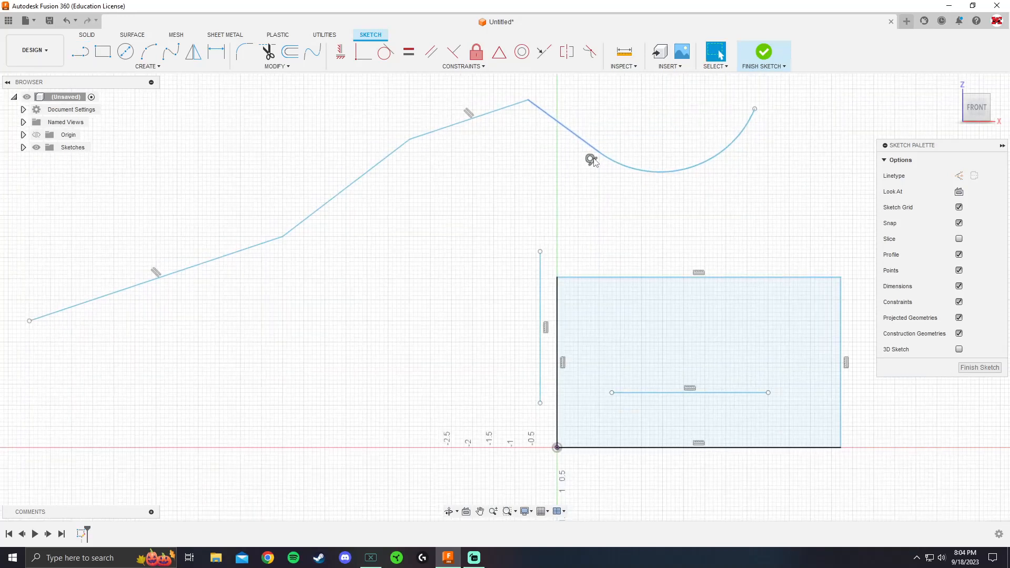
scroll(597, 164, "up", 2)
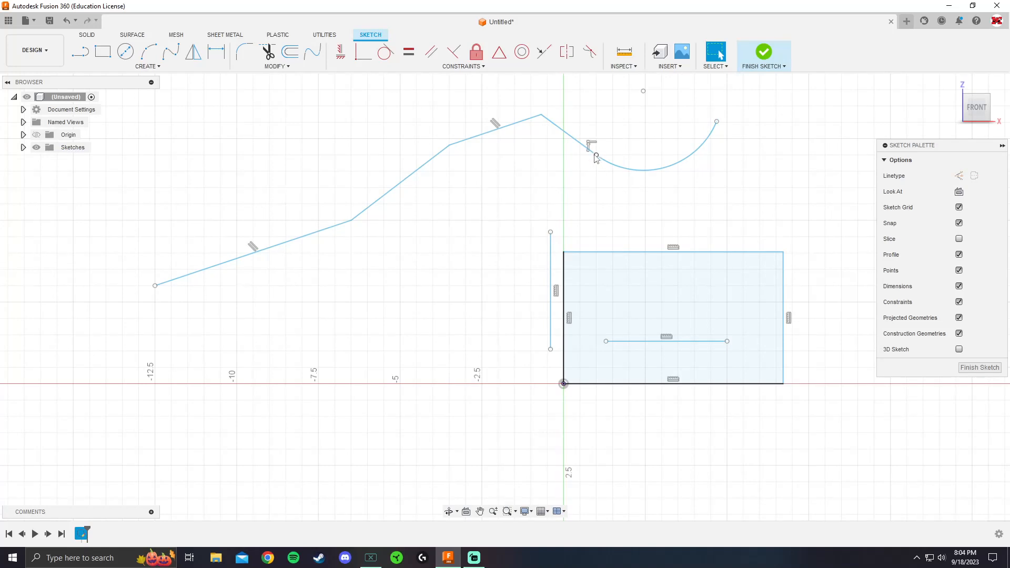
mouse_move(596, 157)
left_mouse_down()
mouse_move(586, 161)
mouse_move(611, 120)
left_mouse_up()
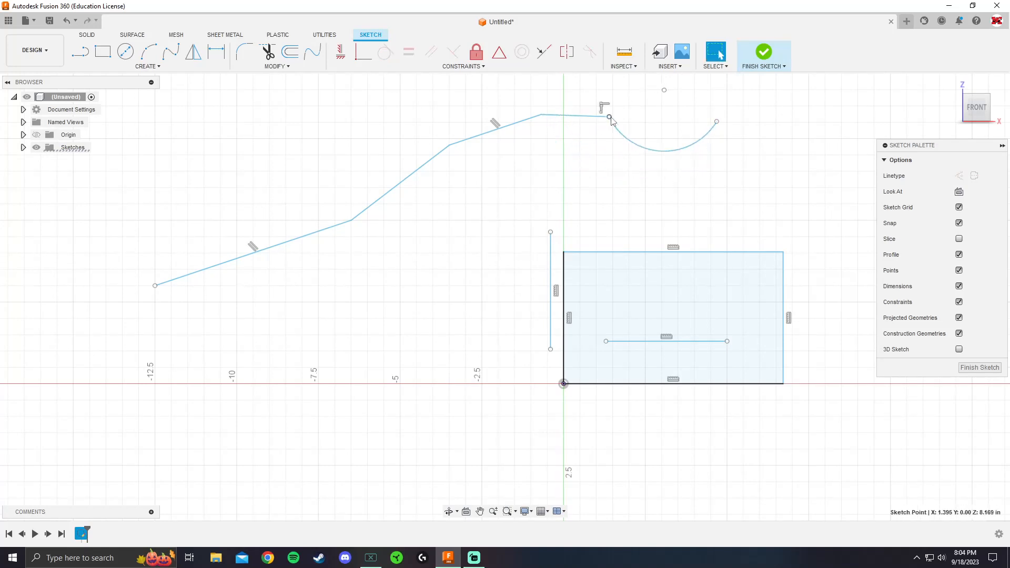
- Apply a Tangent constraint between the chain's last straight line and the arc
scroll(608, 121, "up", 2)
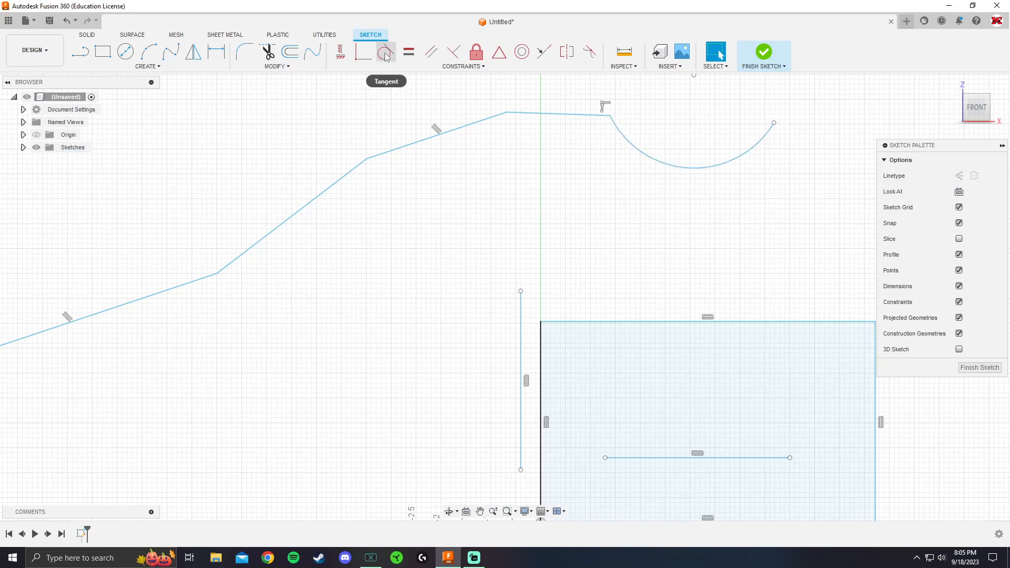
left_click(386, 54)
left_click(606, 115)
left_click(626, 136)
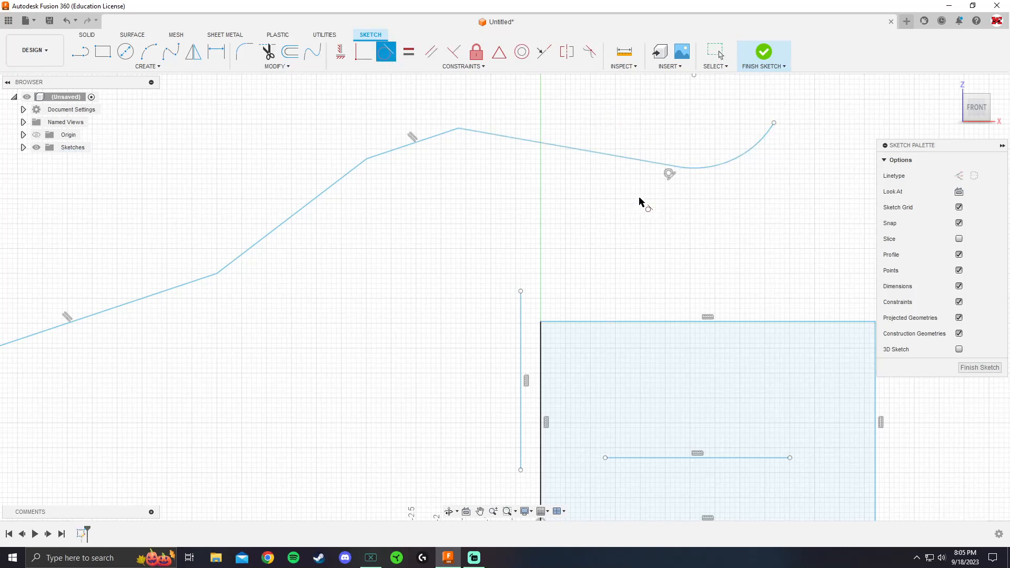
- Sketch a separate horizontal line in the empty area above and left of the line chain
scroll(677, 243, "down", 4)
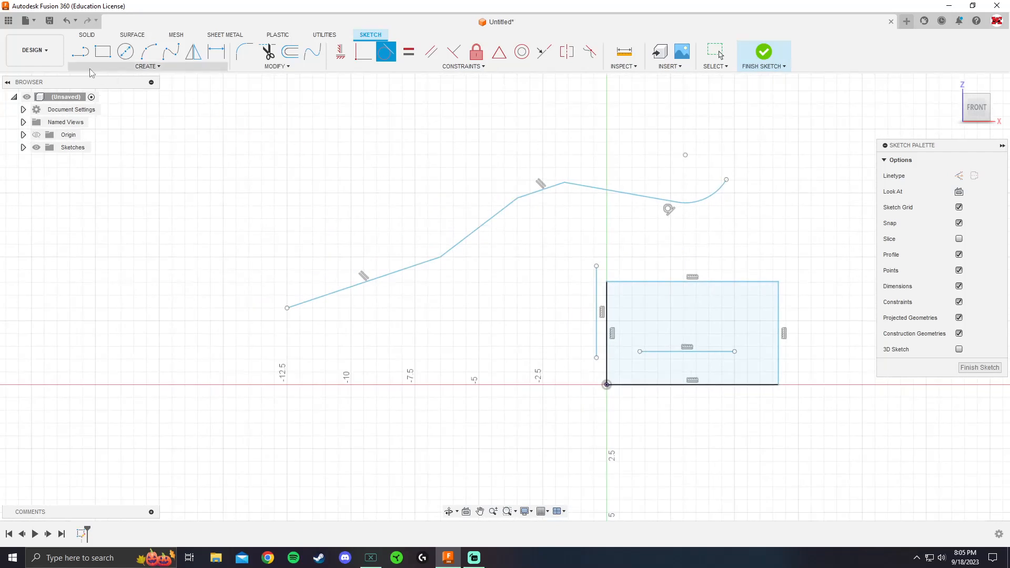
left_click(80, 53)
scroll(291, 227, "down", 2)
middle_click_drag(291, 227, 391, 273)
scroll(254, 270, "up", 2)
key("l")
left_click(287, 262)
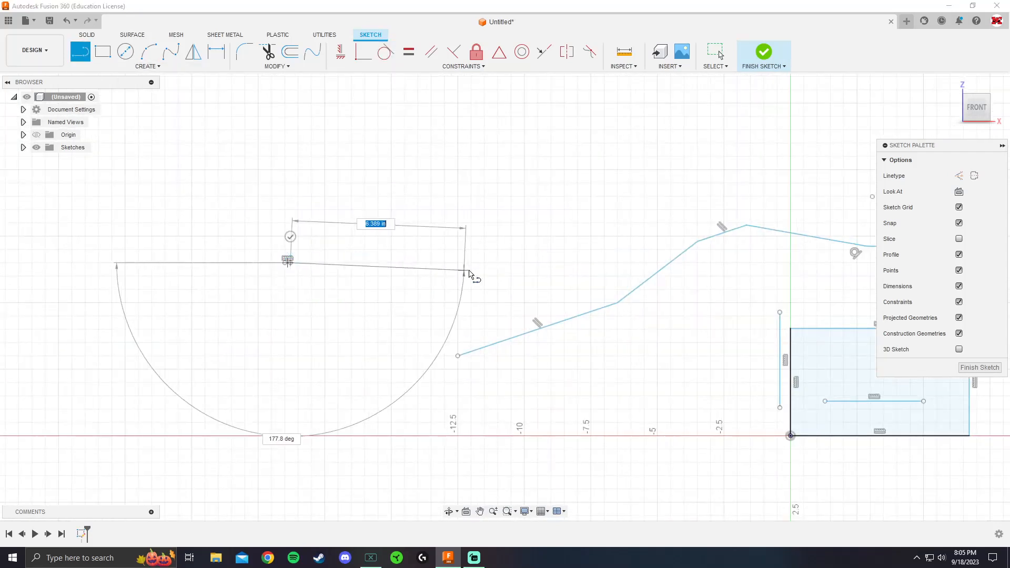
left_click(476, 262)
key("Escape")
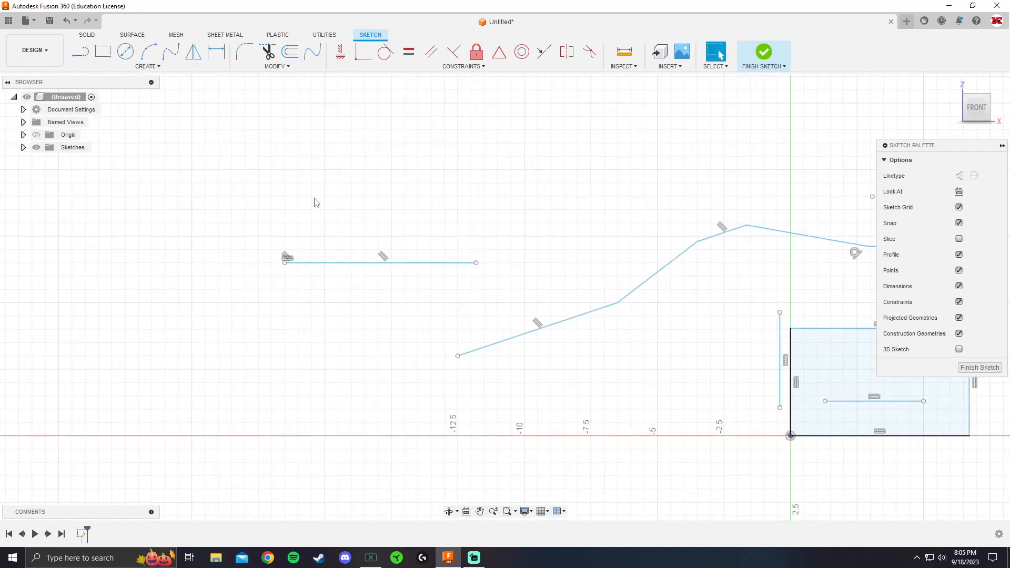
- Sketch a second horizontal line of similar length above the one just drawn
key("l")
left_click(285, 183)
left_click(471, 183)
key("Escape")
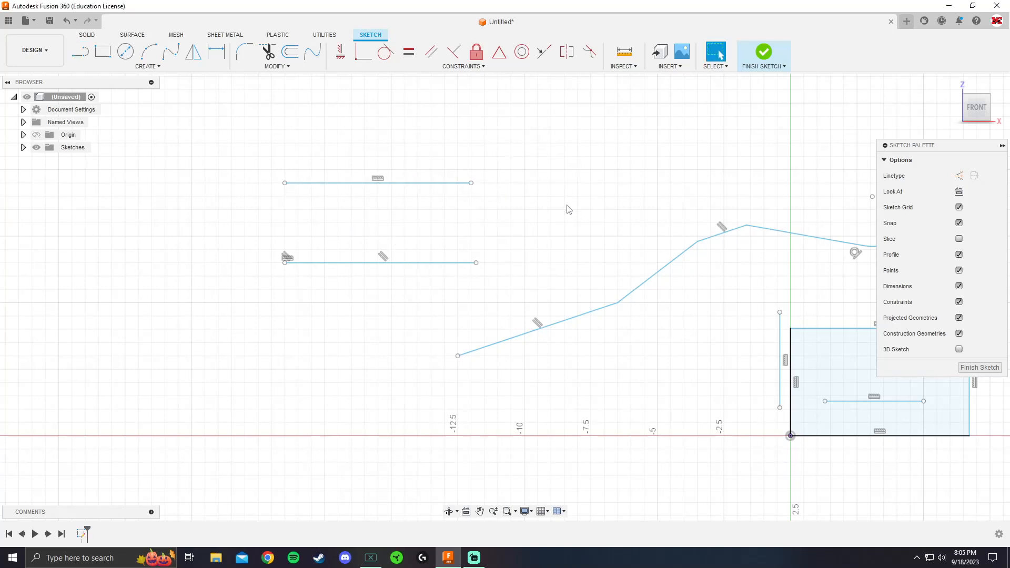
- Draw a three-point arc bulging outward that joins the right endpoints of the two separate horizontal lines
left_click(148, 51)
left_click(471, 183)
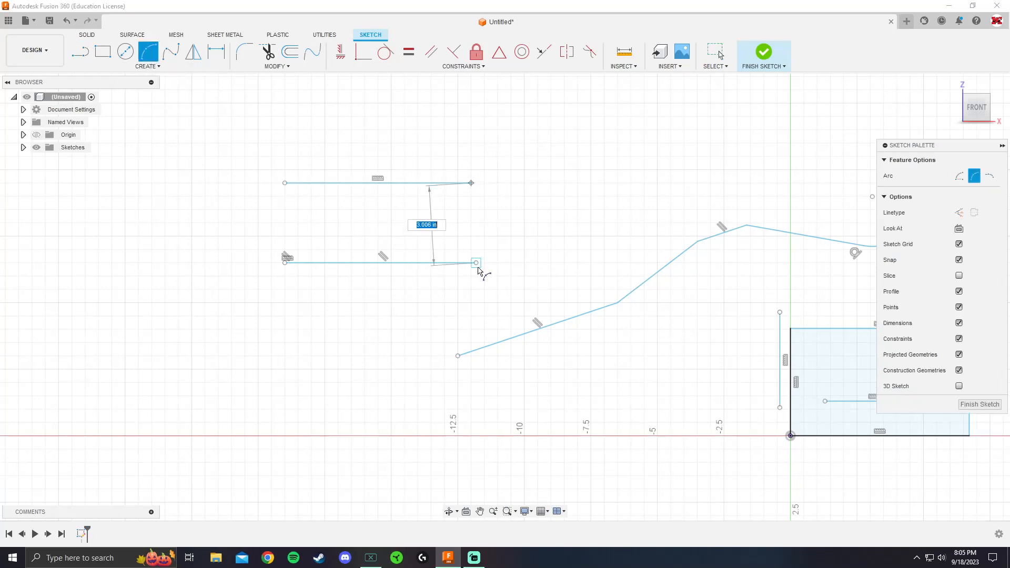
left_click(477, 262)
left_click(532, 226)
key("Escape")
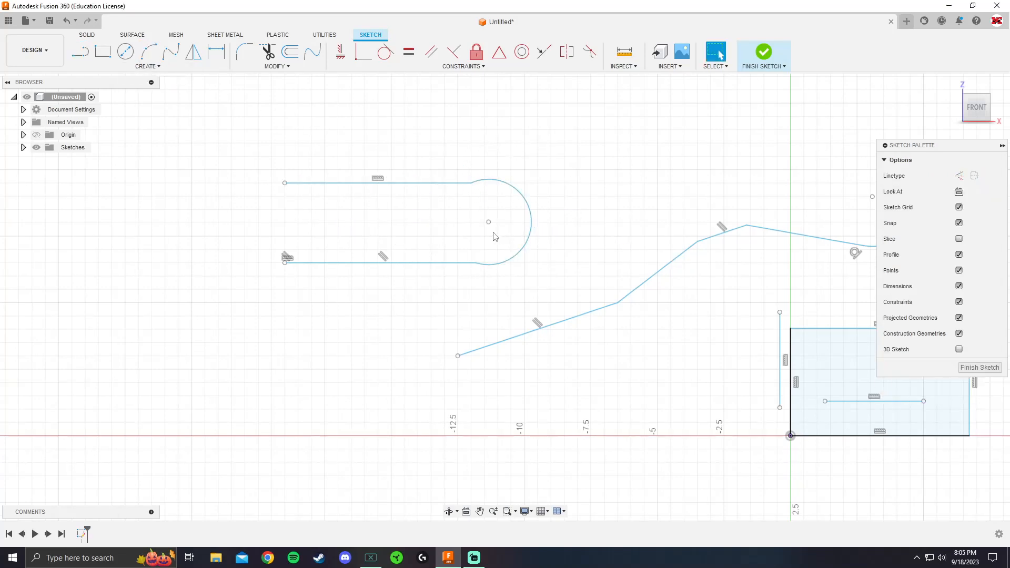
- Apply Tangent constraints between the arc and both the upper and lower horizontal lines it connects
scroll(495, 231, "up", 3)
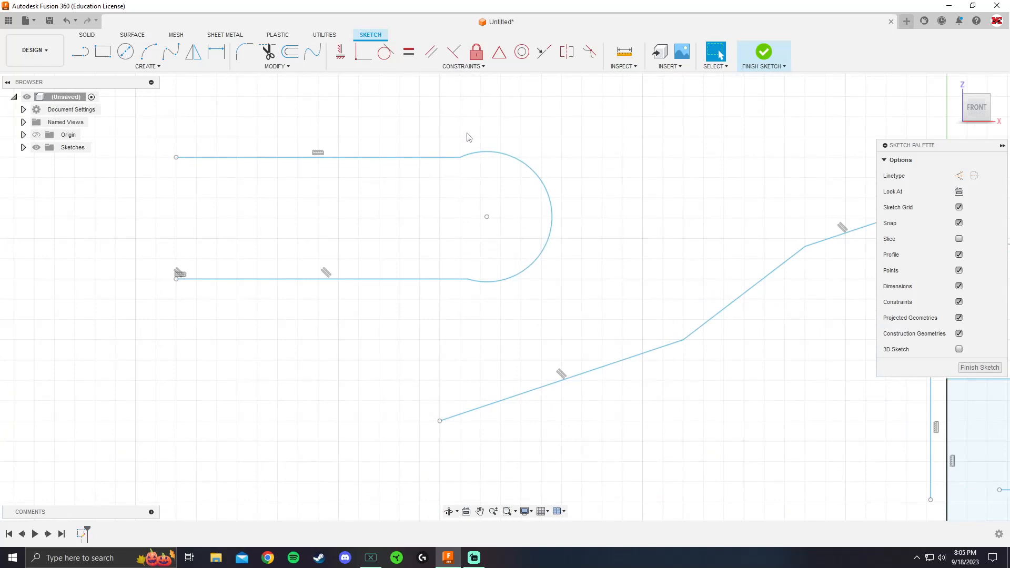
left_click(386, 51)
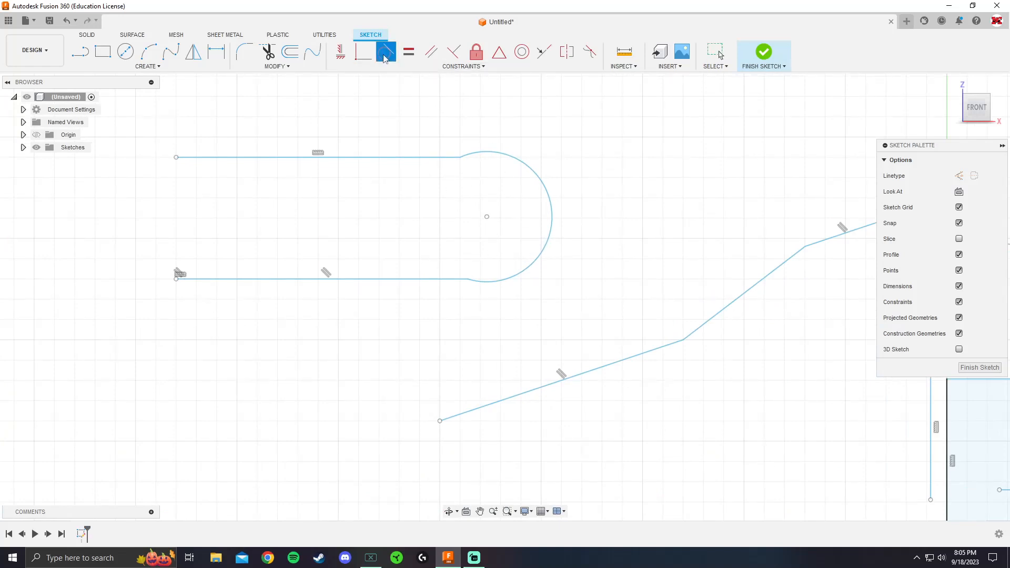
left_click(477, 155)
left_click(444, 157)
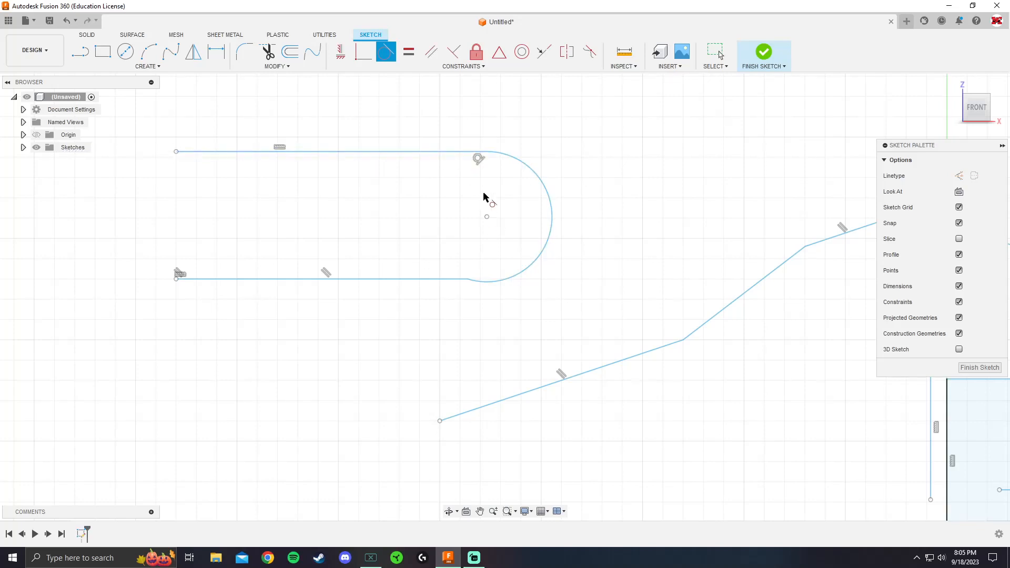
left_click(492, 283)
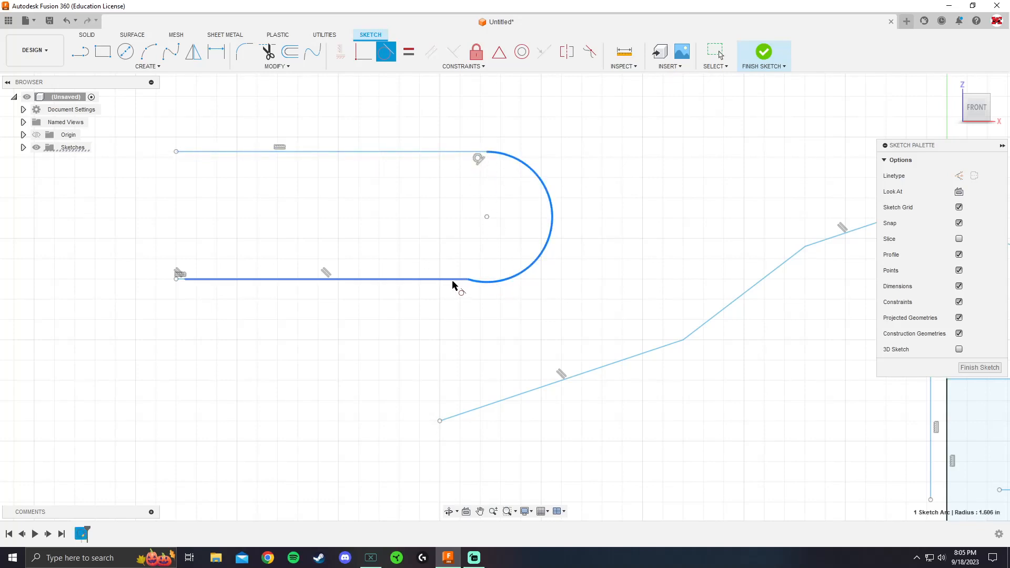
left_click(453, 281)
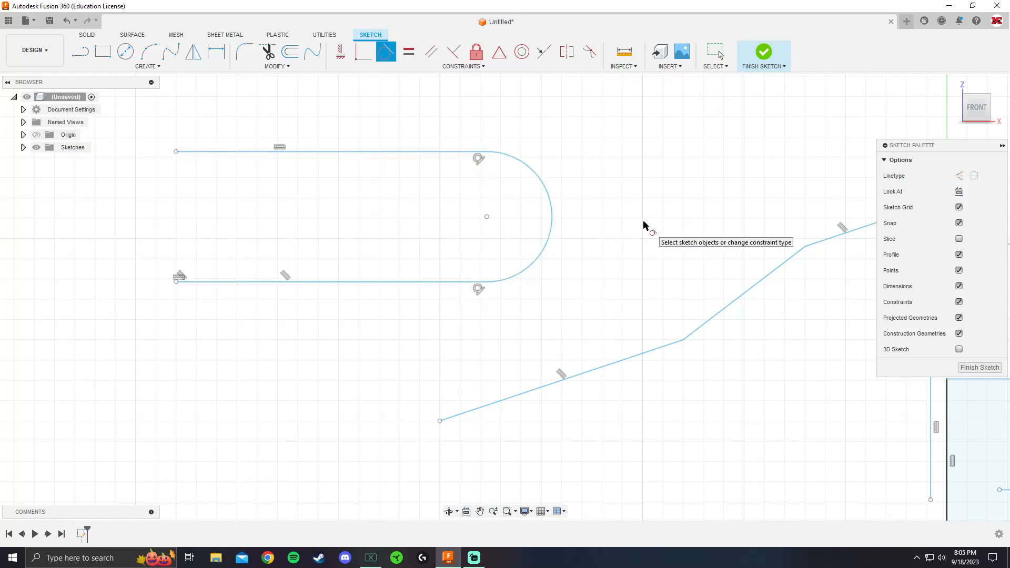
key("Escape")
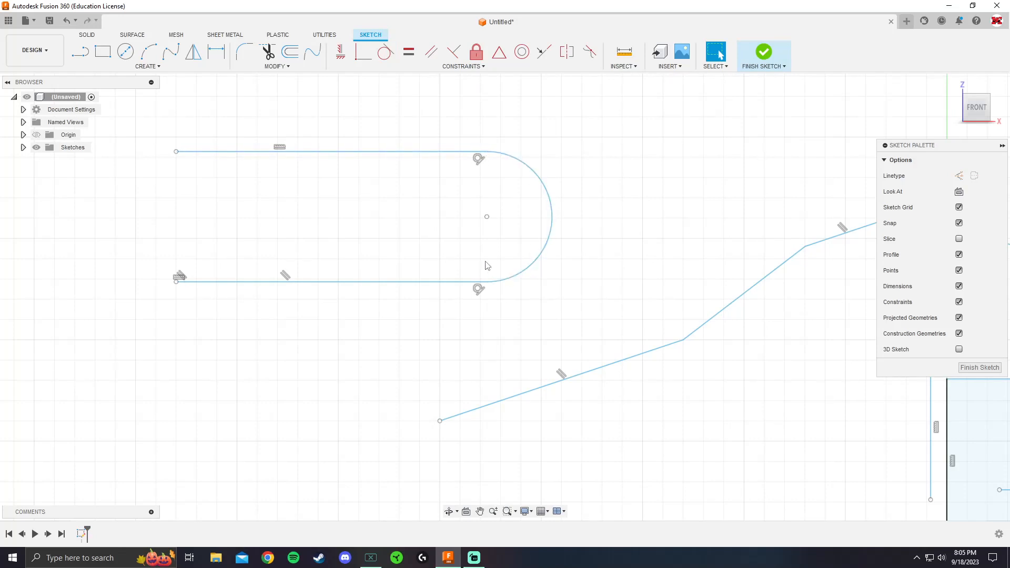
- Sketch a 10 in long horizontal line in the empty area above the open slot shape
scroll(552, 261, "down", 6)
mouse_move(647, 294)
middle_mouse_down()
mouse_move(467, 258)
mouse_move(542, 315)
middle_mouse_up()
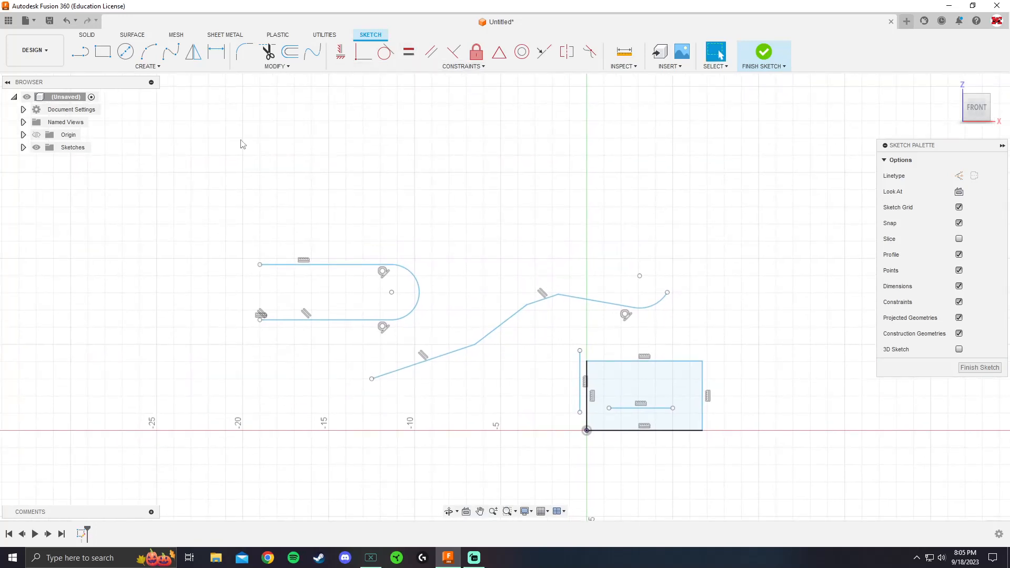
left_click(80, 51)
left_click(311, 155)
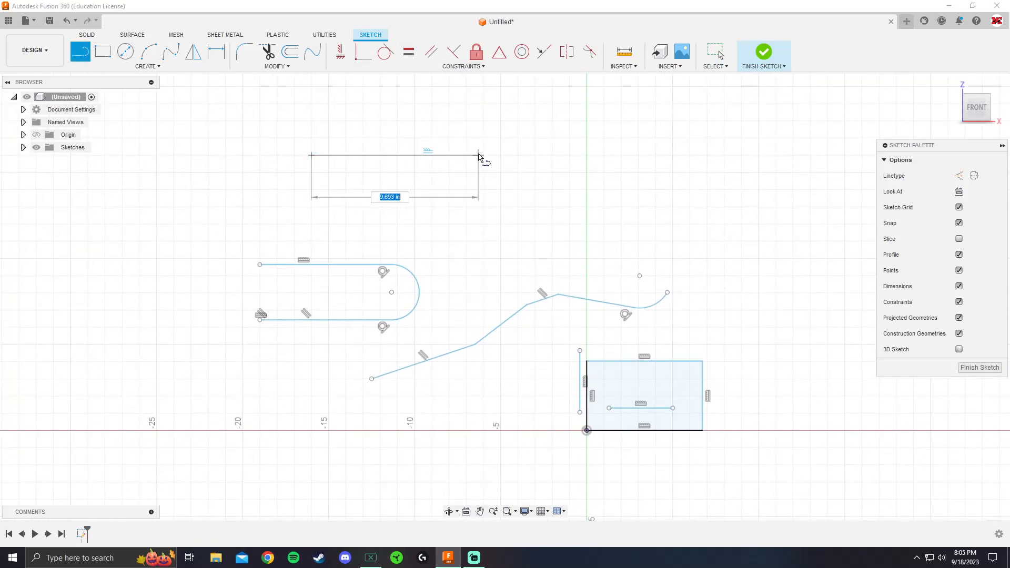
type("10")
key("Return")
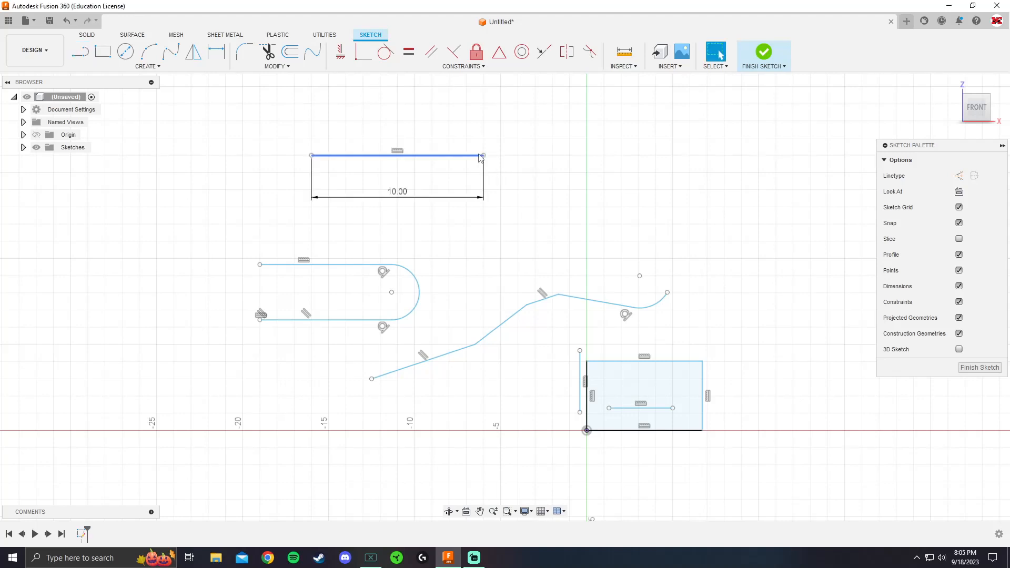
key("Escape")
- Sketch a much longer horizontal line above the 10 in line, extending past the vertical axis
scroll(333, 202, "down", 2)
left_click(329, 118)
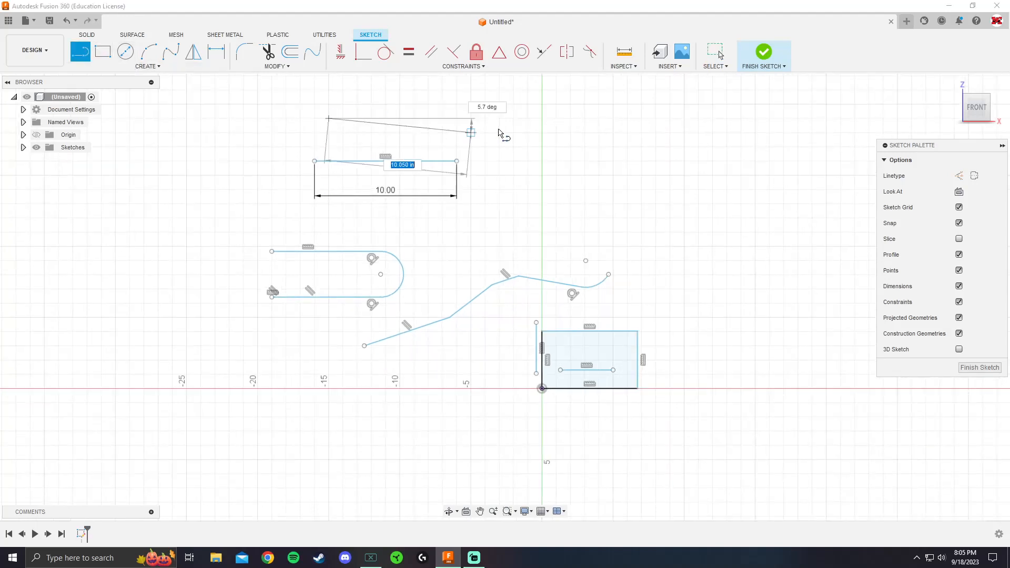
left_click(635, 119)
key("Escape")
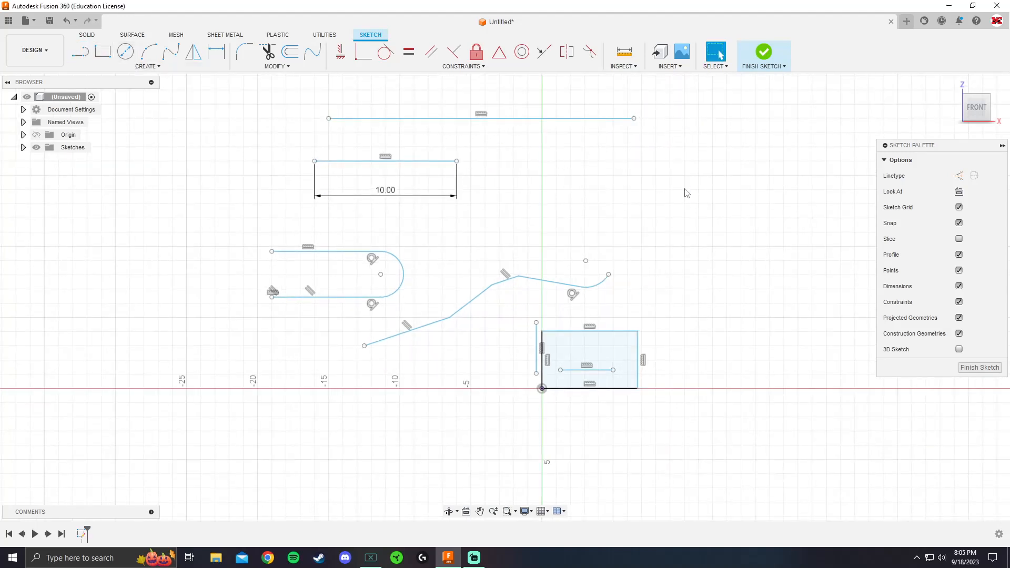
- Apply an Equal constraint between the 10 in line and the longer horizontal line above it
left_click(414, 57)
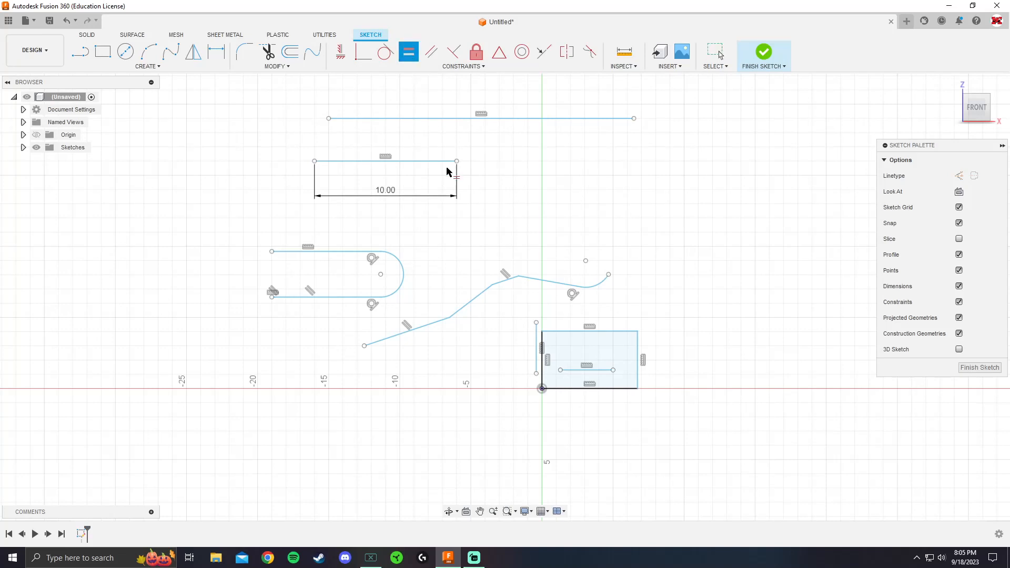
left_click(417, 161)
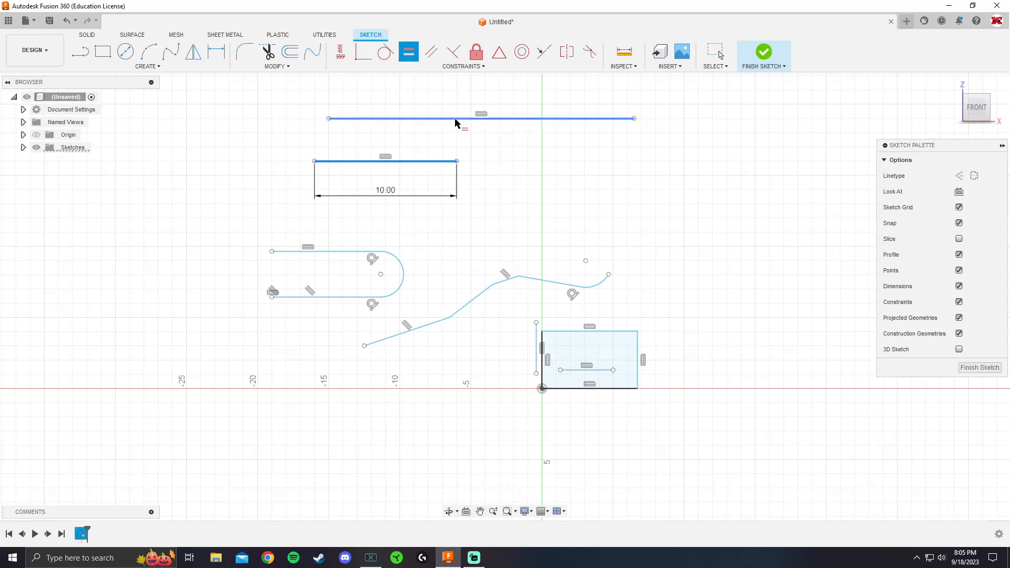
left_click(462, 119)
key("Escape")
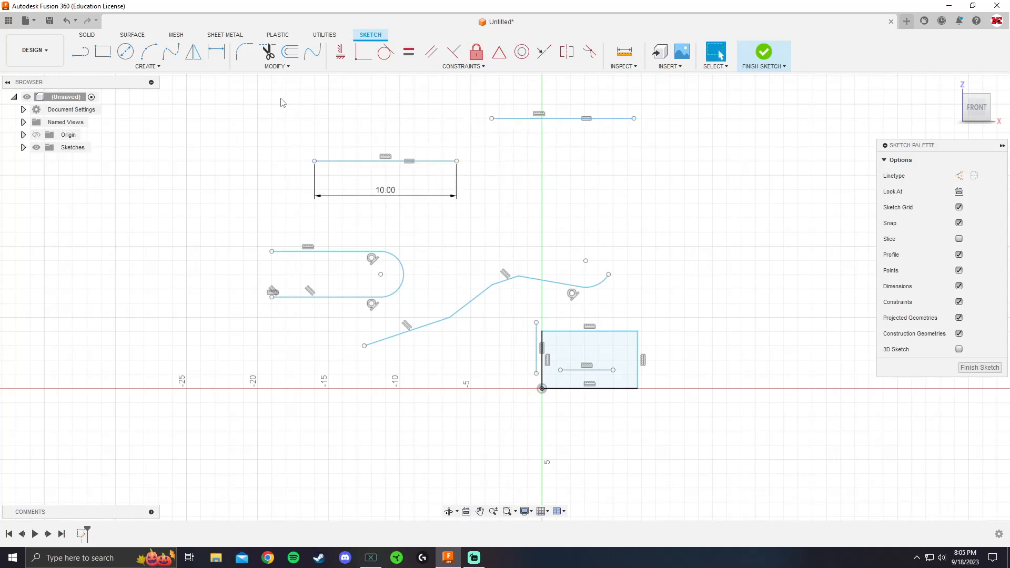
- Try to add a length dimension between the two endpoints of the upper equal-constrained line
left_click(216, 51)
left_click(492, 119)
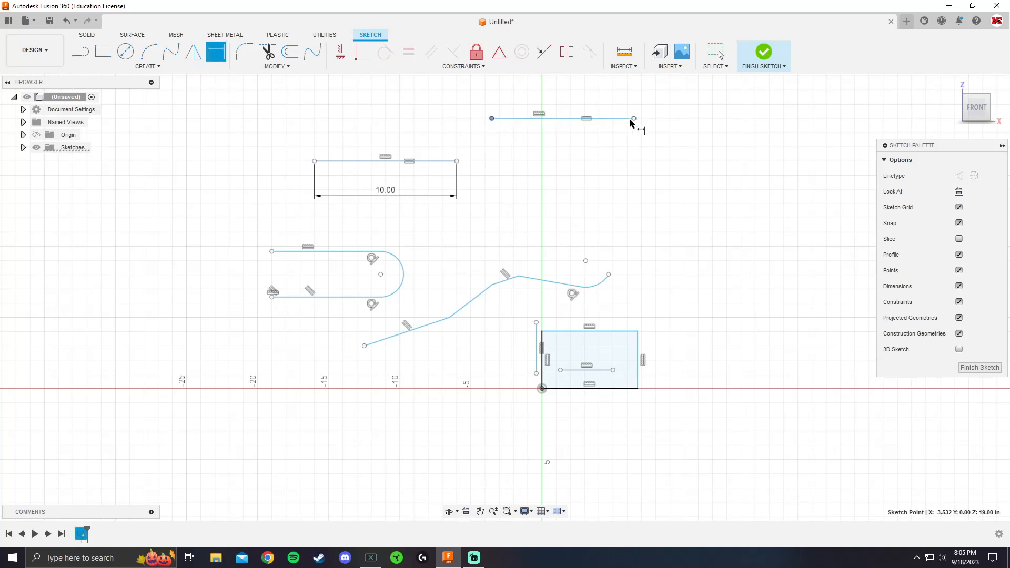
left_click(634, 119)
left_click(598, 88)
left_click(560, 312)
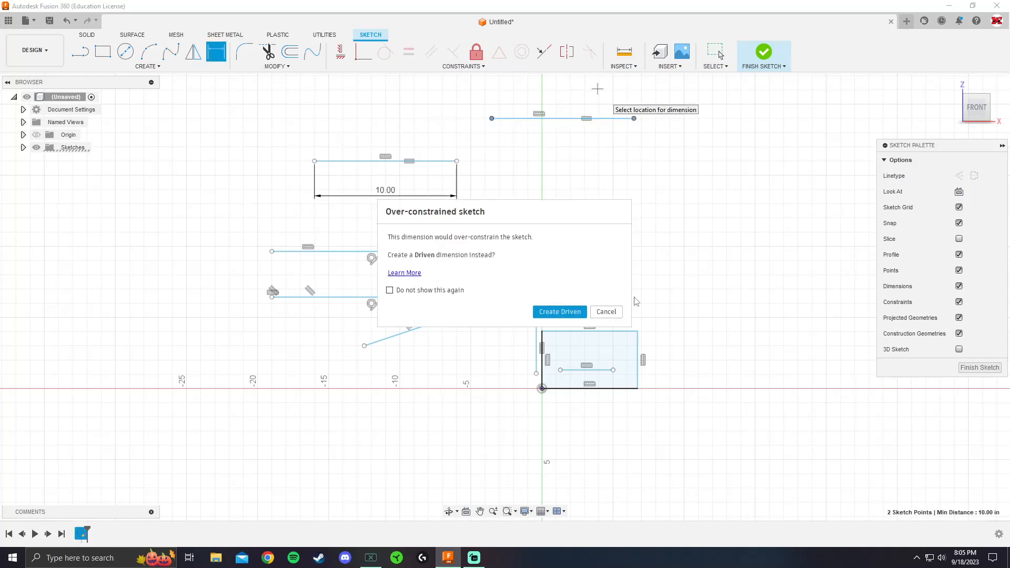
- Set the length dimension of the lower equal-constrained line to 12 in
scroll(535, 198, "up", 1)
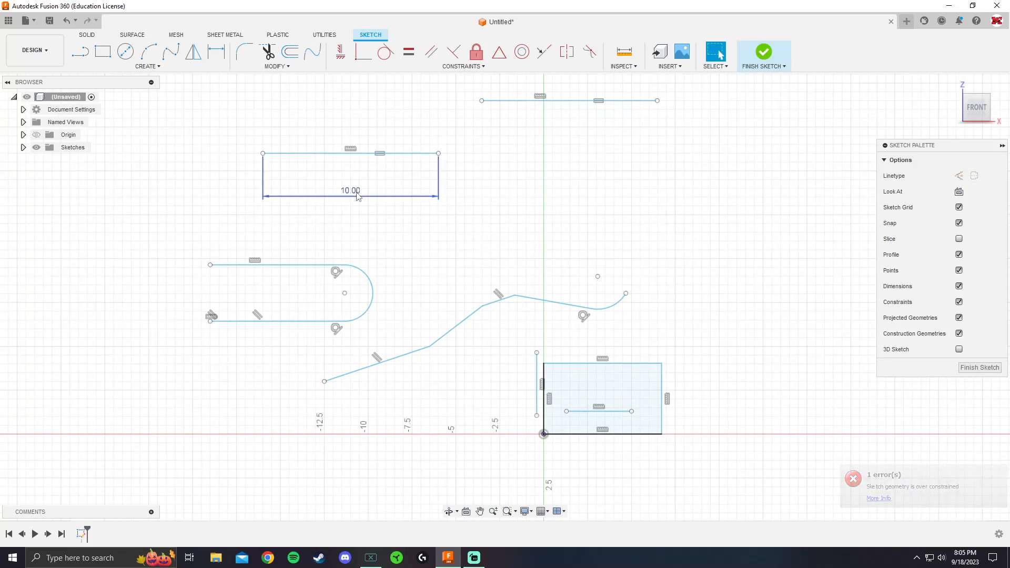
double_click(400, 196)
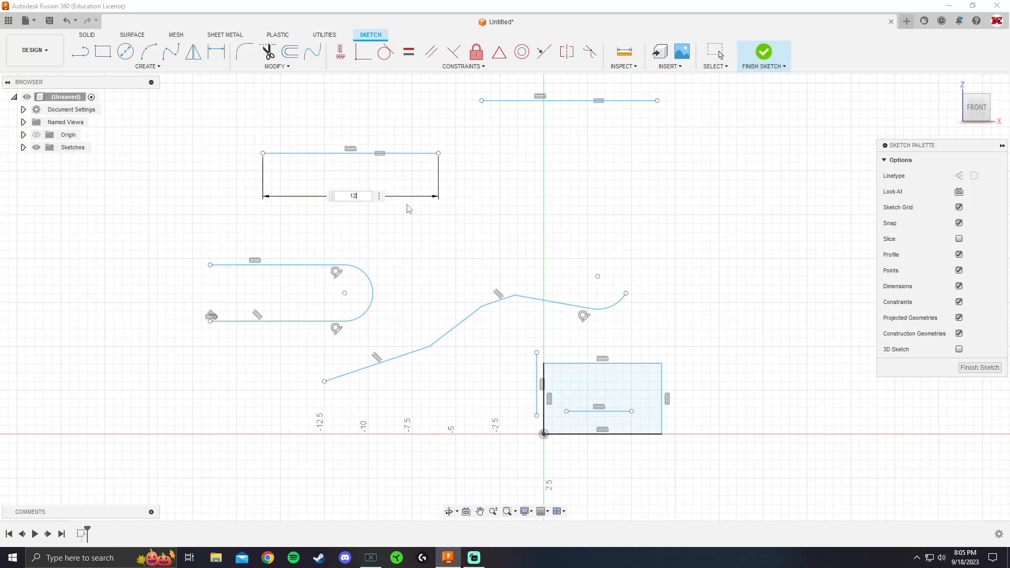
key("Return")
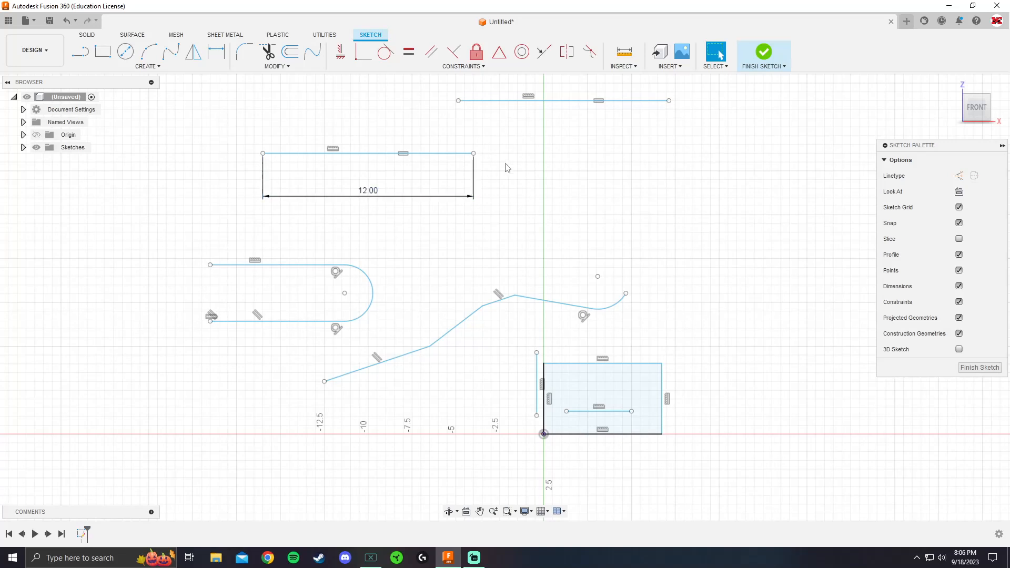
- Sketch a separate 5 in long horizontal line above and left of the 12 in line
scroll(503, 164, "down", 2)
mouse_move(428, 148)
middle_mouse_down()
mouse_move(466, 213)
mouse_move(458, 248)
middle_mouse_up()
left_click(82, 53)
left_click(261, 160)
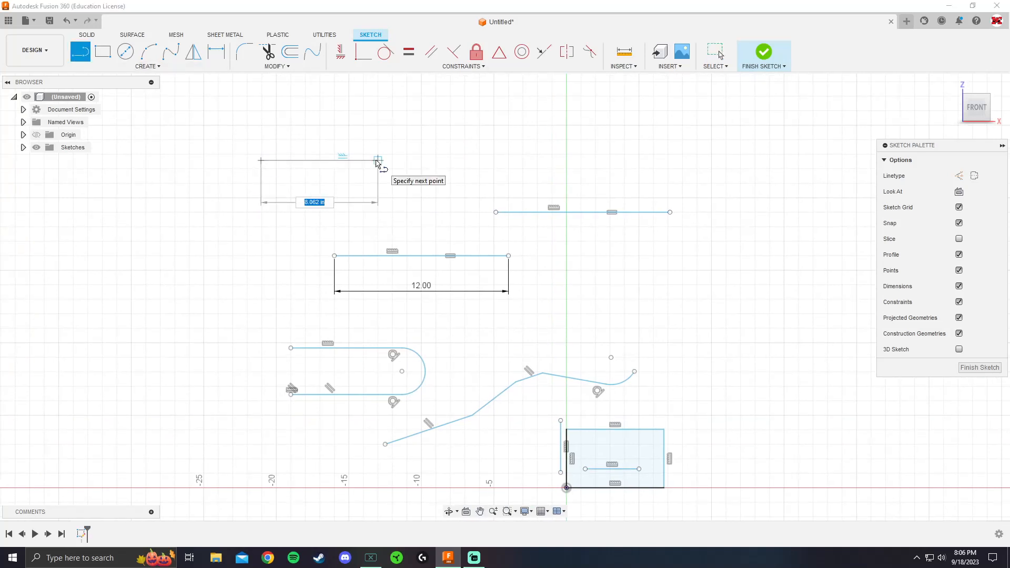
type("5")
key("Return")
key("Escape")
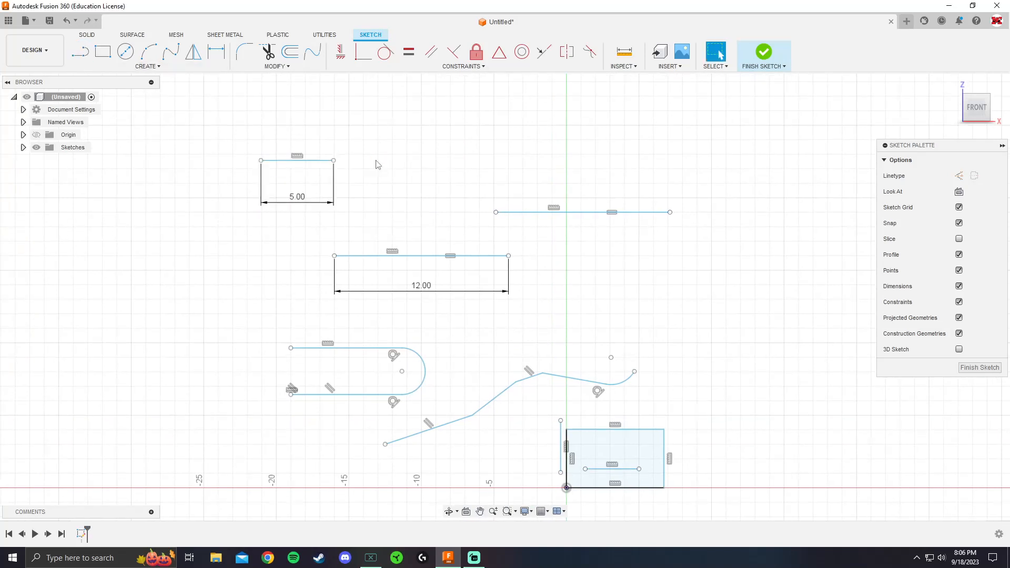
- Sketch a slightly downward-sloping line above the 5 in line, extending further to its right
left_click(81, 52)
left_click(301, 90)
left_click(451, 110)
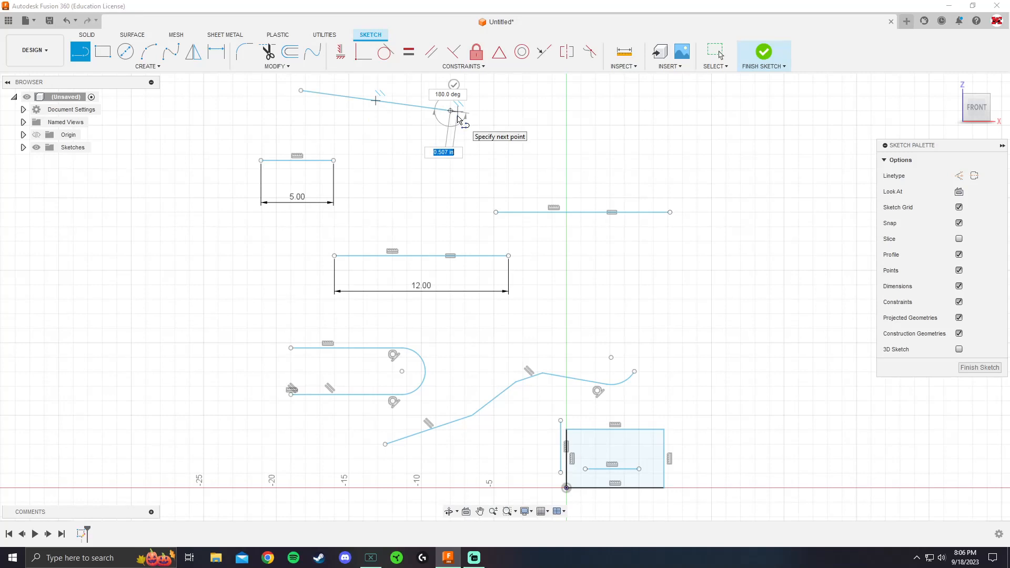
key("Escape")
- Apply a Horizontal/Vertical constraint to the sloping line above the 5 in line to level it
left_click(341, 51)
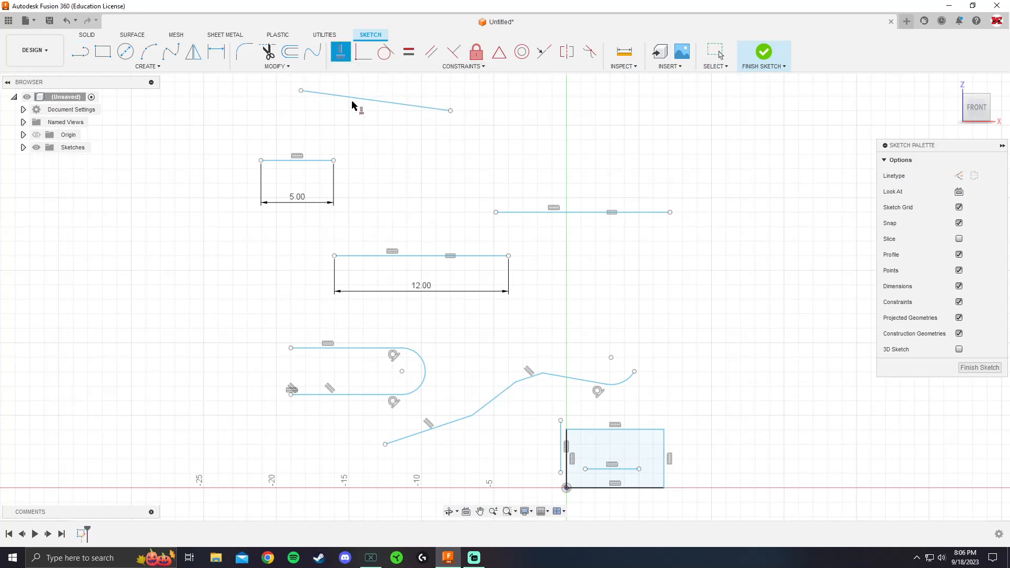
left_click(352, 98)
key("Escape")
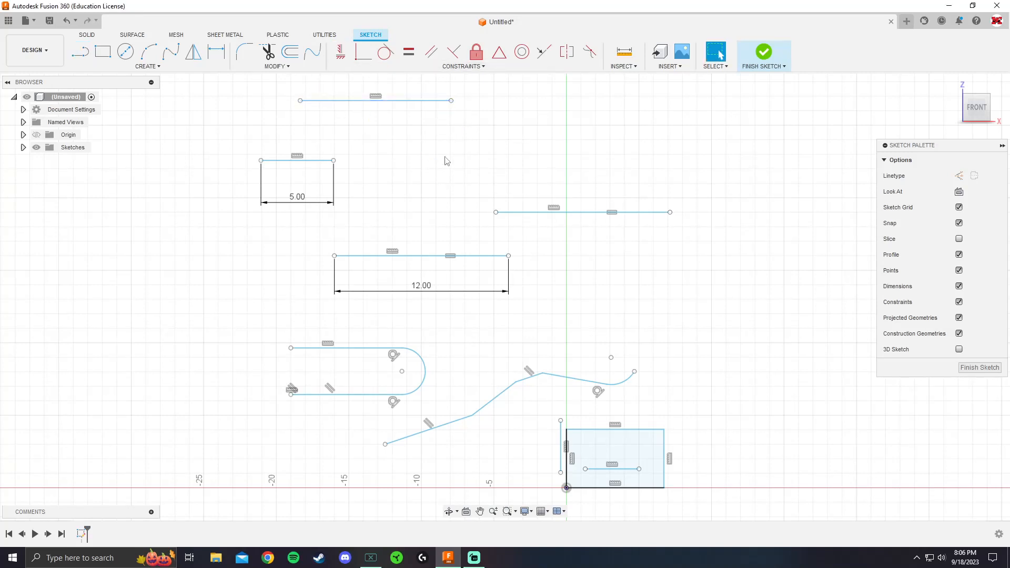
- Apply an Equal constraint between the 5 in line and the horizontal line directly above it
left_click(410, 55)
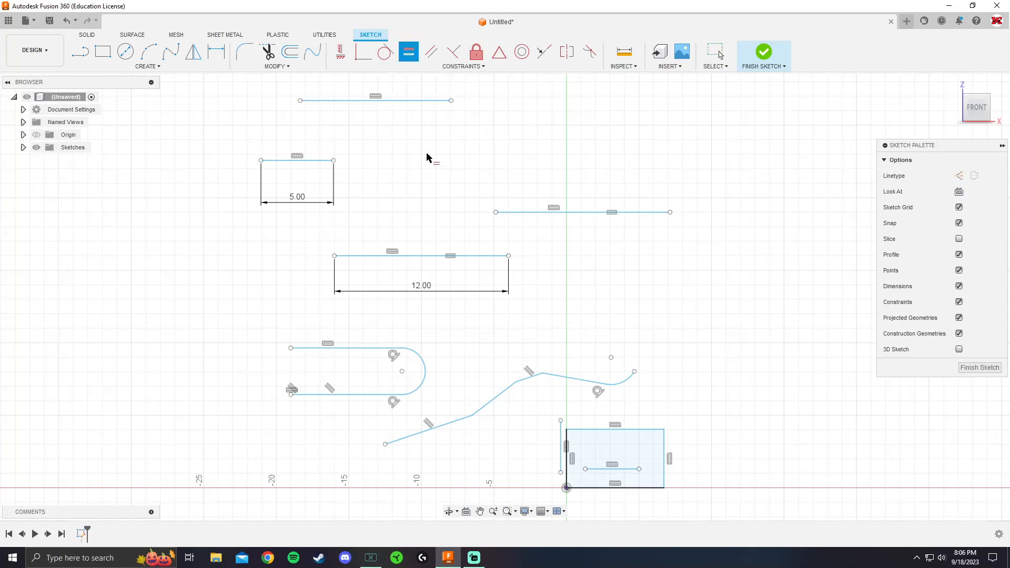
left_click(320, 164)
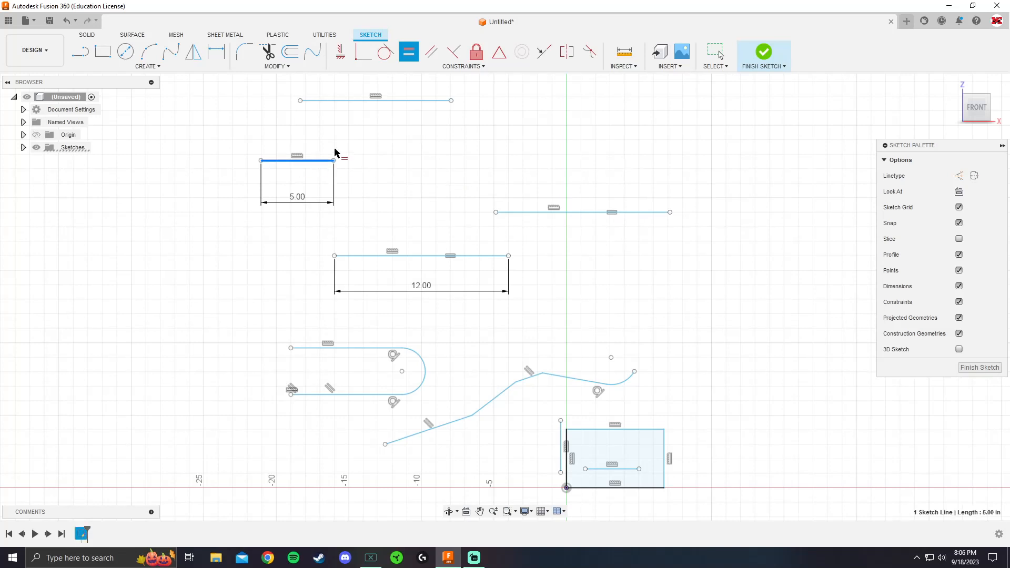
left_click(387, 101)
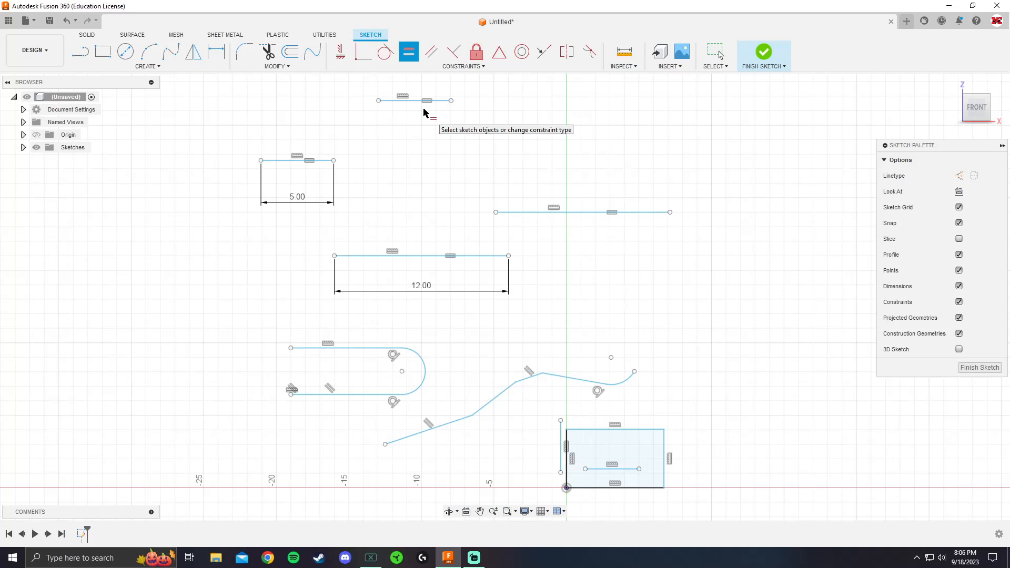
key("Escape")
- Sketch two connected lines right of the vertical axis: a horizontal one, and a steep one rising from its right end and leaning outward
scroll(478, 222, "down", 5)
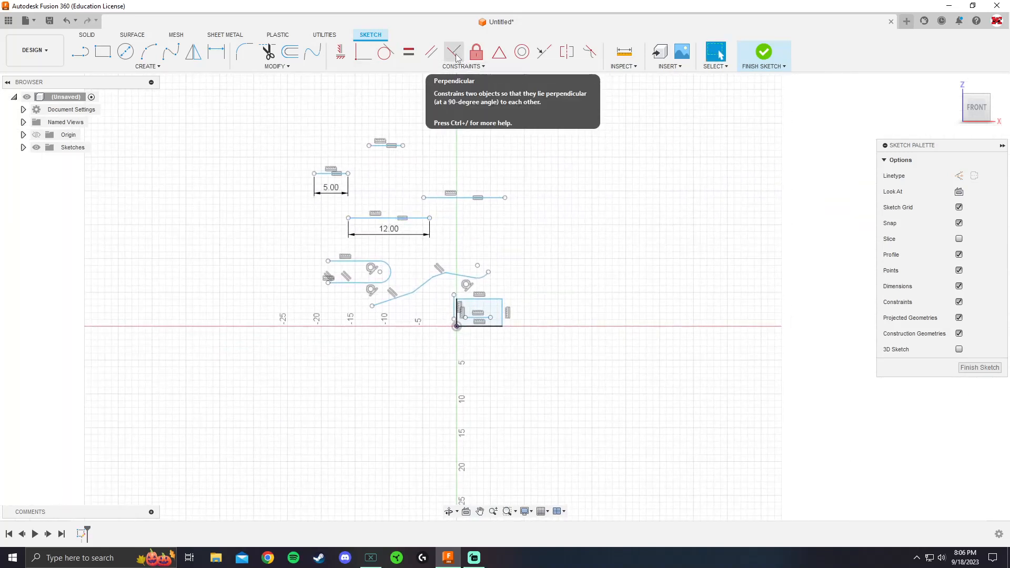
scroll(454, 158, "up", 2)
left_click(82, 53)
scroll(529, 224, "up", 3)
middle_click_drag(527, 222, 515, 251)
scroll(506, 274, "up", 2)
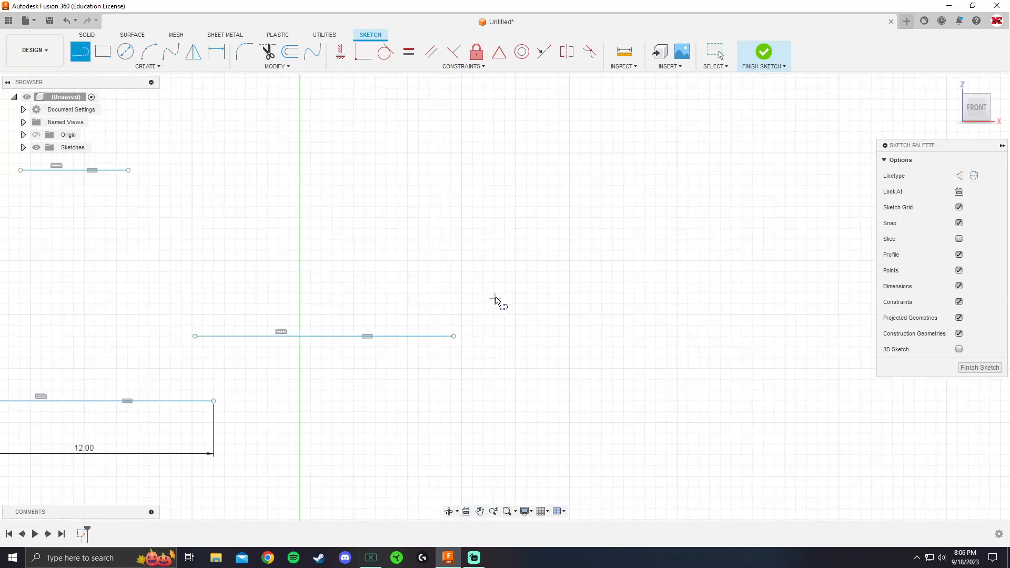
left_click(472, 271)
left_click(646, 272)
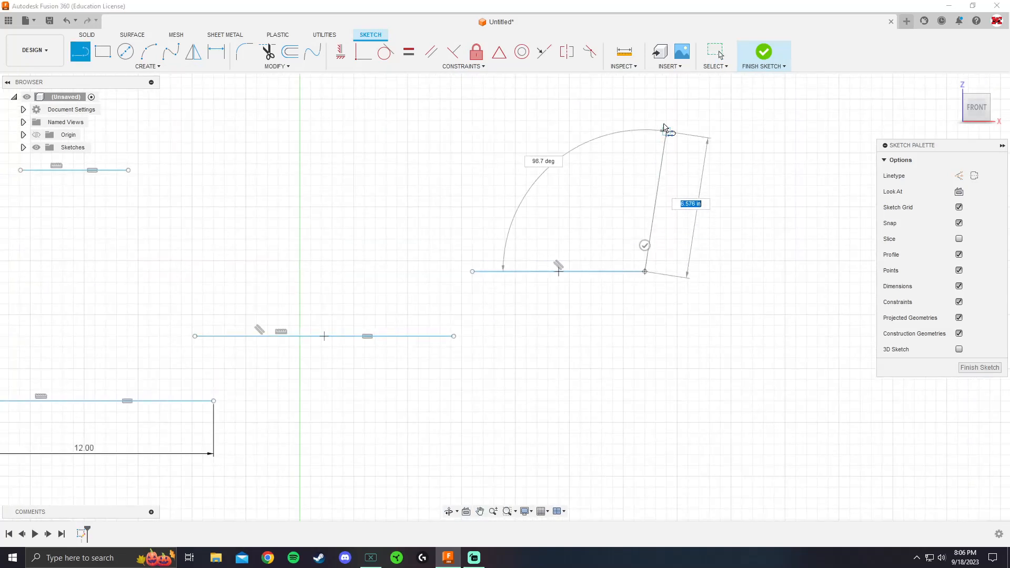
left_click(666, 121)
key("Escape")
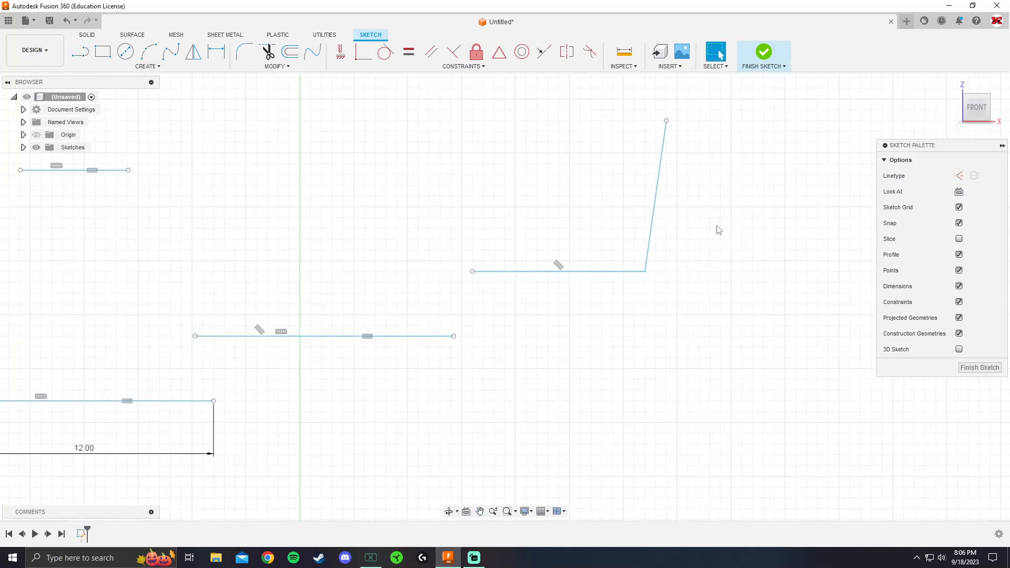
- Apply a Perpendicular constraint between the new horizontal line and the steep line rising from its end
left_click(454, 51)
left_click(619, 271)
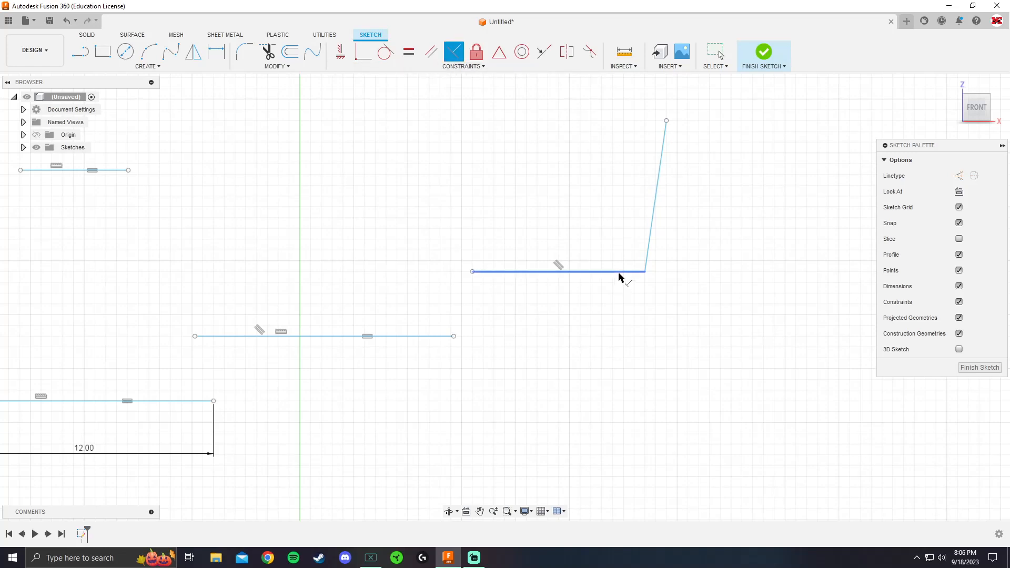
left_click(646, 263)
left_click(646, 263)
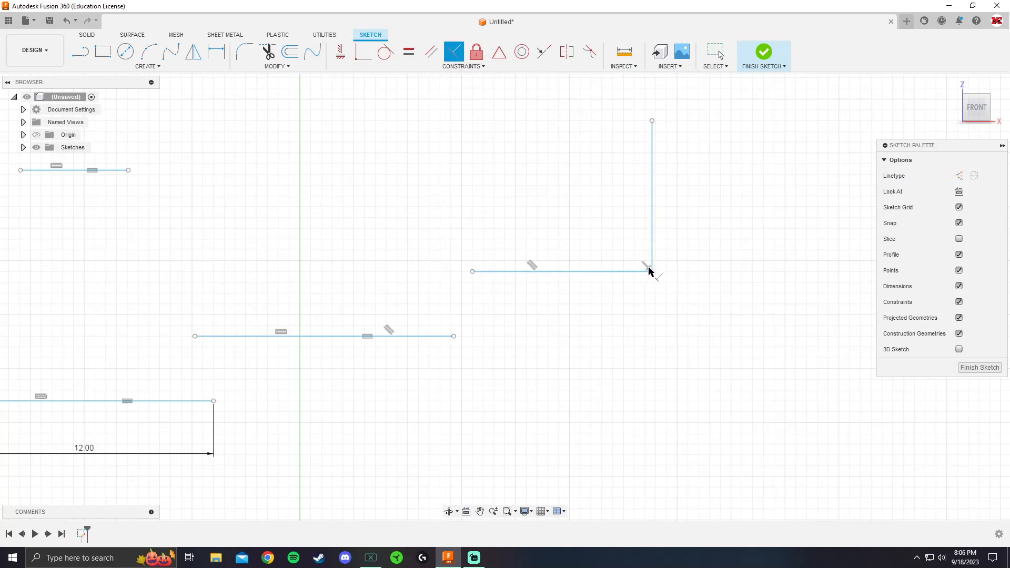
- Sketch a chain of four lines beyond the perpendicular pair: long horizontal, steep rise leaning outward, shorter horizontal, and a vertical drop
scroll(650, 271, "up", 5)
scroll(655, 269, "down", 5)
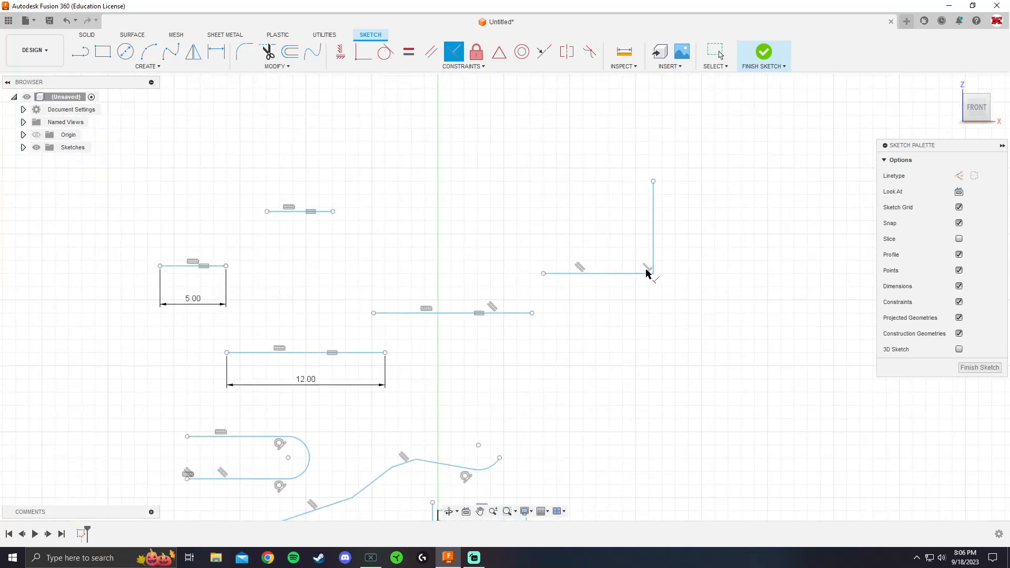
scroll(648, 272, "down", 2)
scroll(300, 105, "down", 2)
left_click(90, 55)
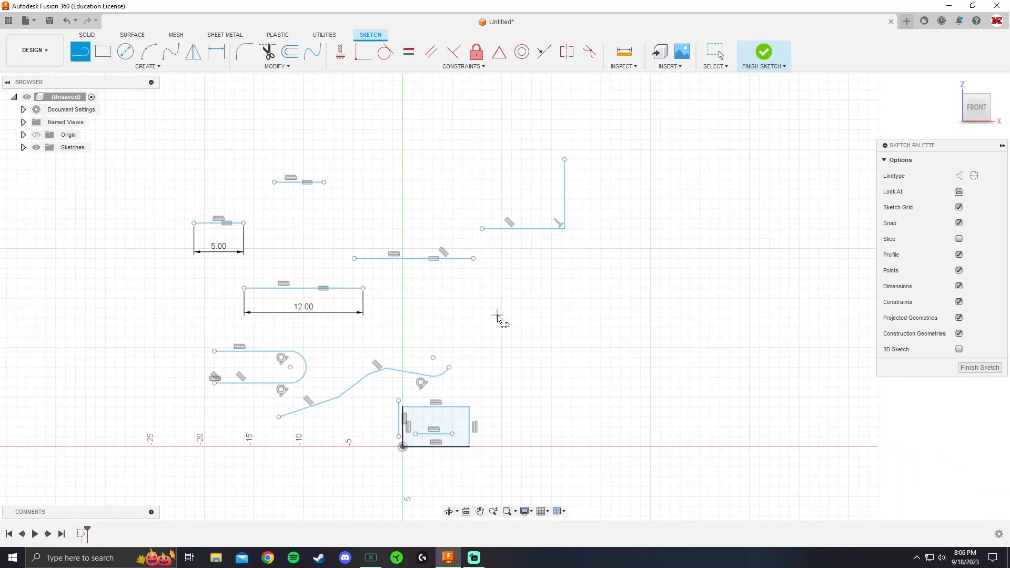
left_click(496, 314)
left_click(700, 315)
left_click(711, 150)
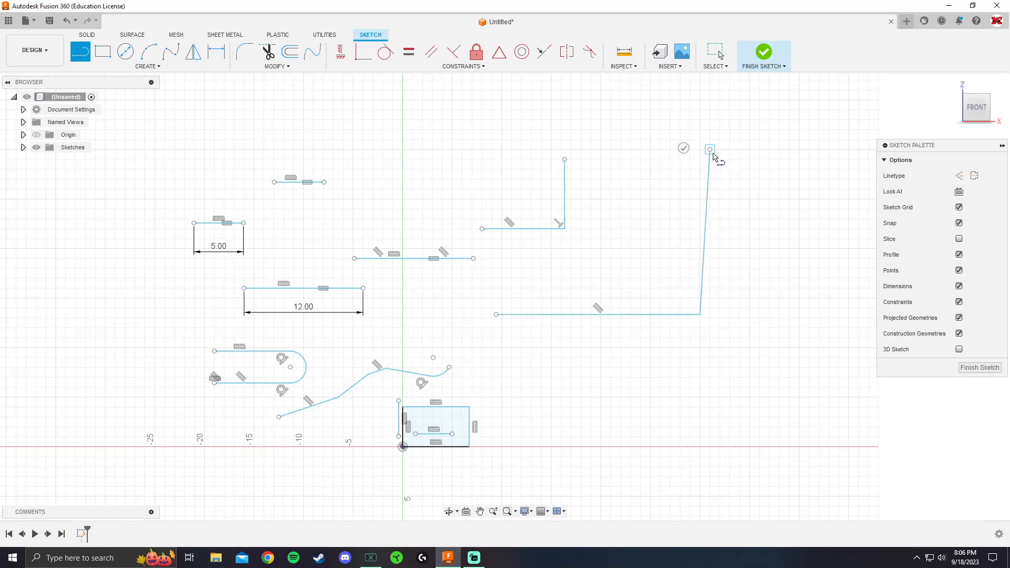
left_click(819, 150)
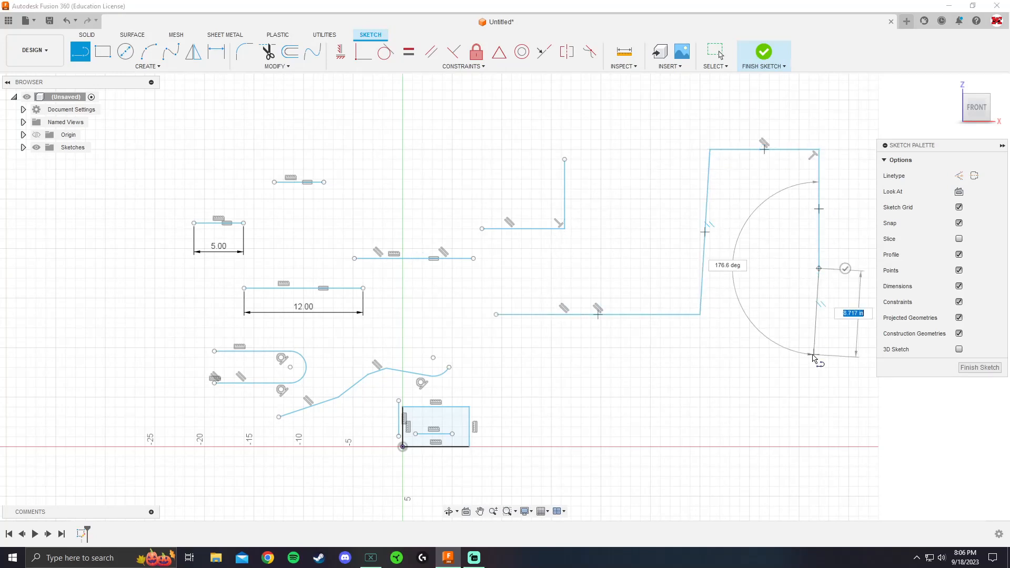
key("Escape")
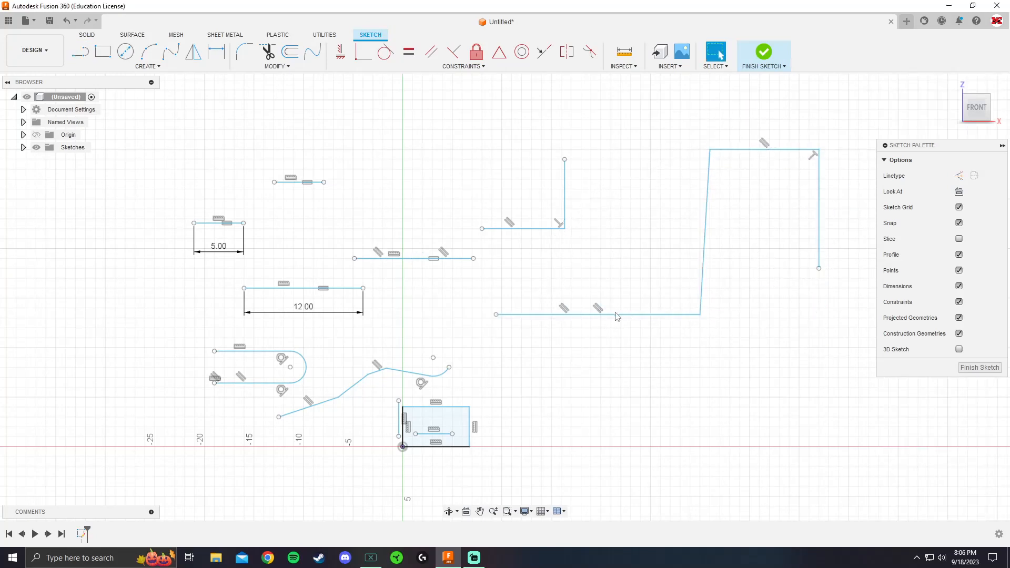
- Apply a Horizontal/Vertical constraint to the steep rising line of the new four-line chain to make it vertical
left_click(598, 309)
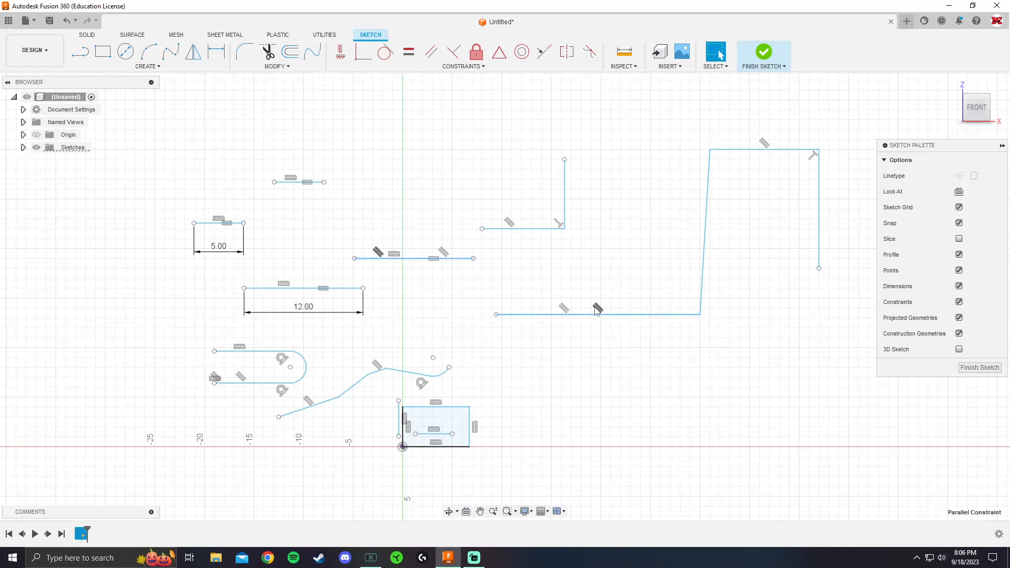
left_click(589, 328)
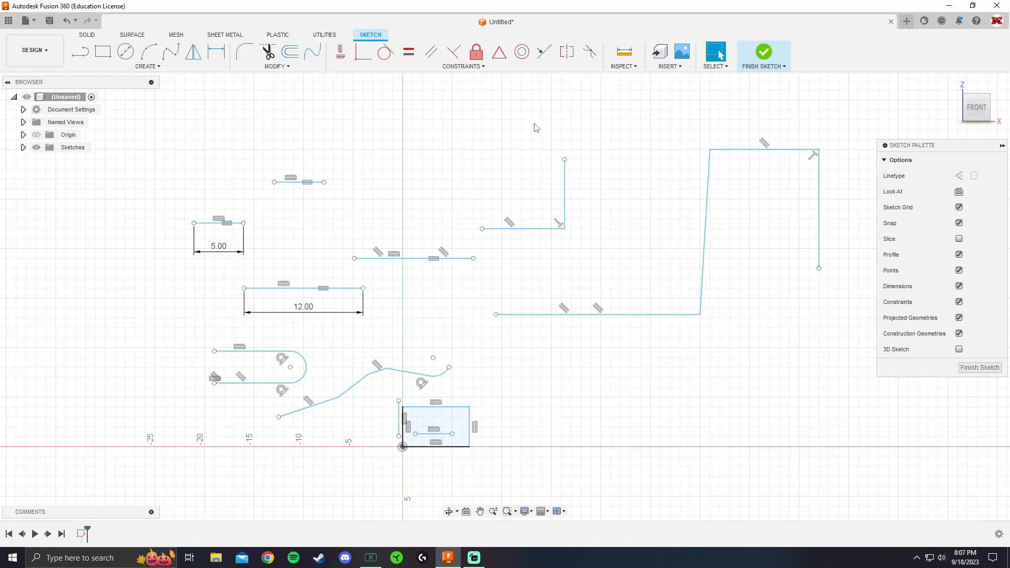
left_click(341, 51)
left_click(714, 211)
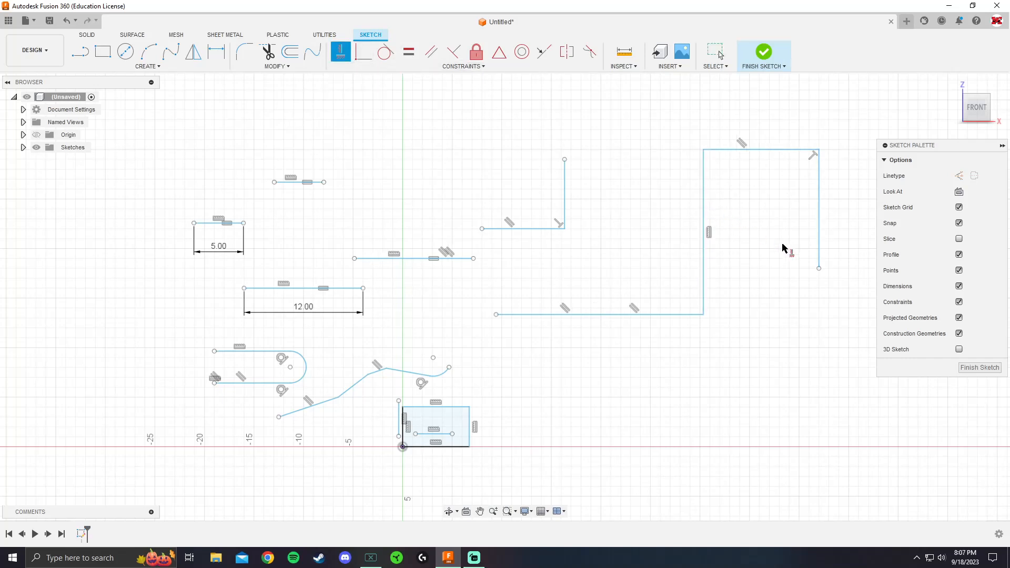
- Try to apply Perpendicular constraints between the chain's long vertical line and the horizontal lines at its upper and lower ends
left_click(454, 52)
left_click(726, 150)
left_click(704, 167)
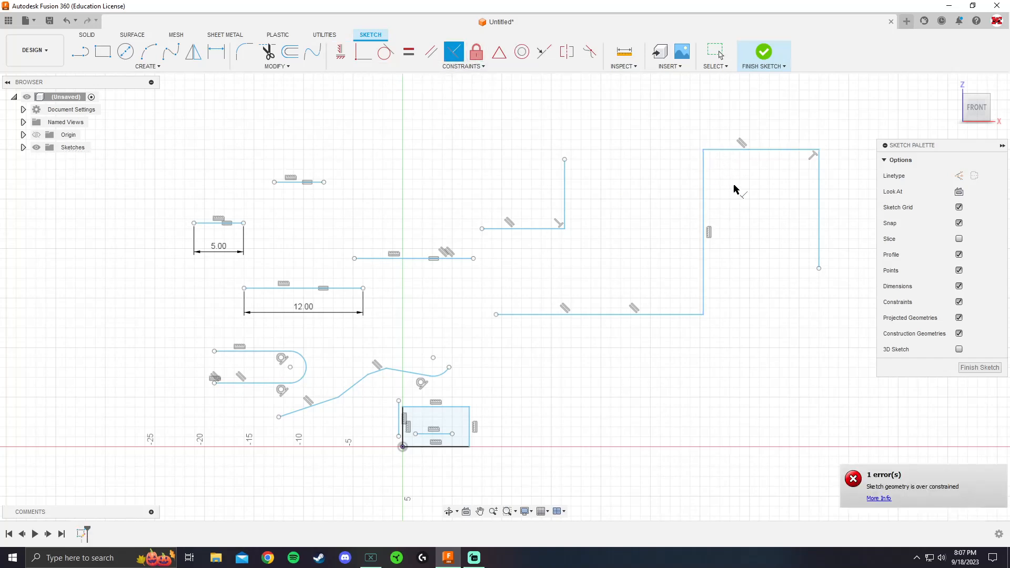
left_click(704, 298)
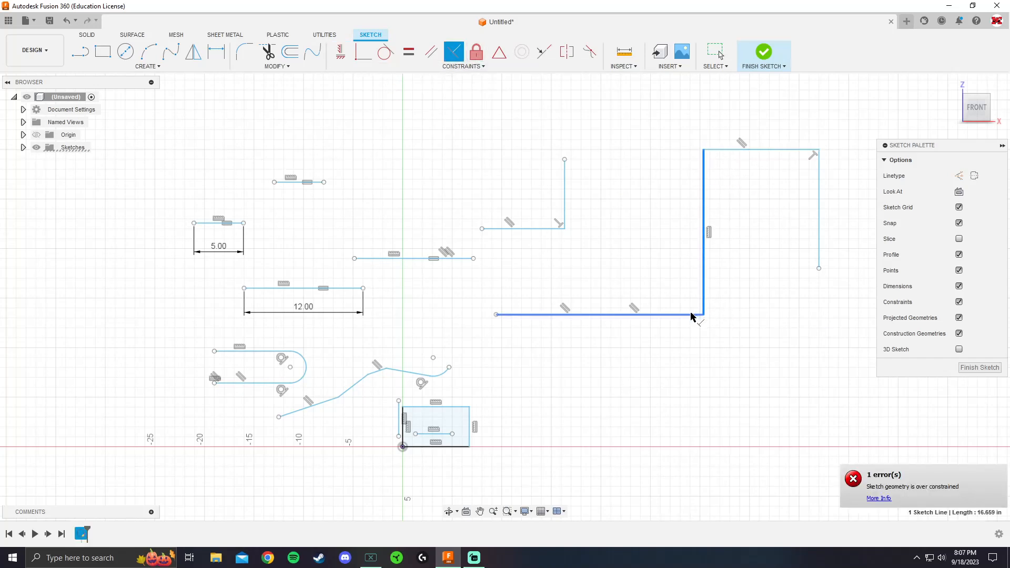
left_click(693, 315)
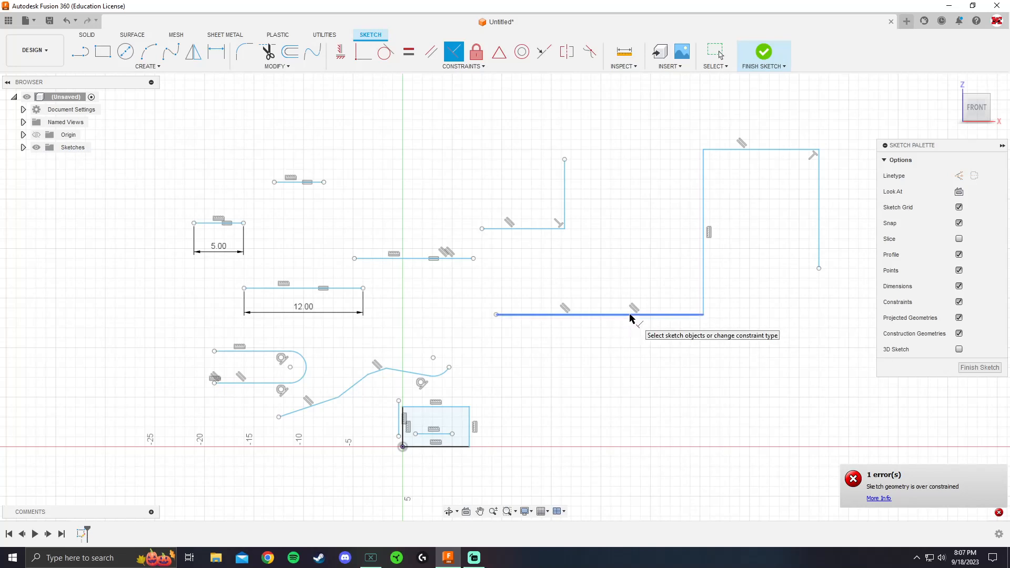
left_click(341, 51)
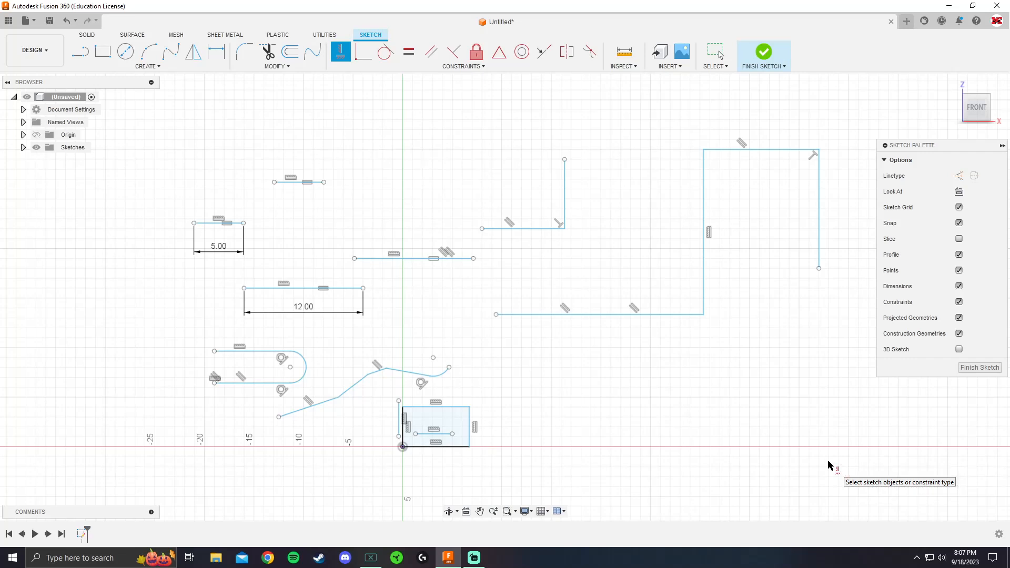
key("Escape")
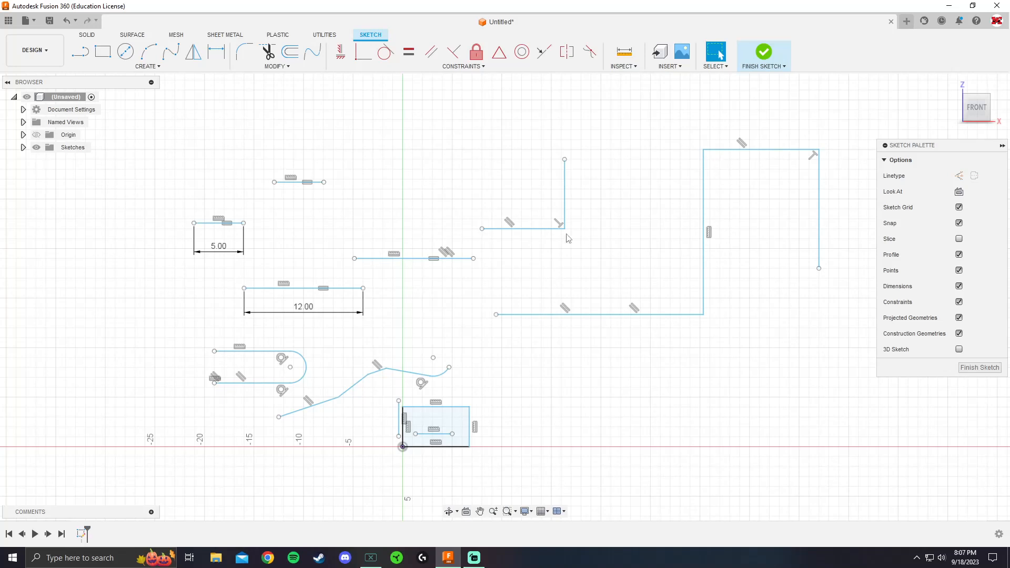
- Sketch a center-diameter circle about 20.6 in across in the empty area right of the four-line chain
scroll(520, 250, "down", 5)
scroll(500, 248, "up", 3)
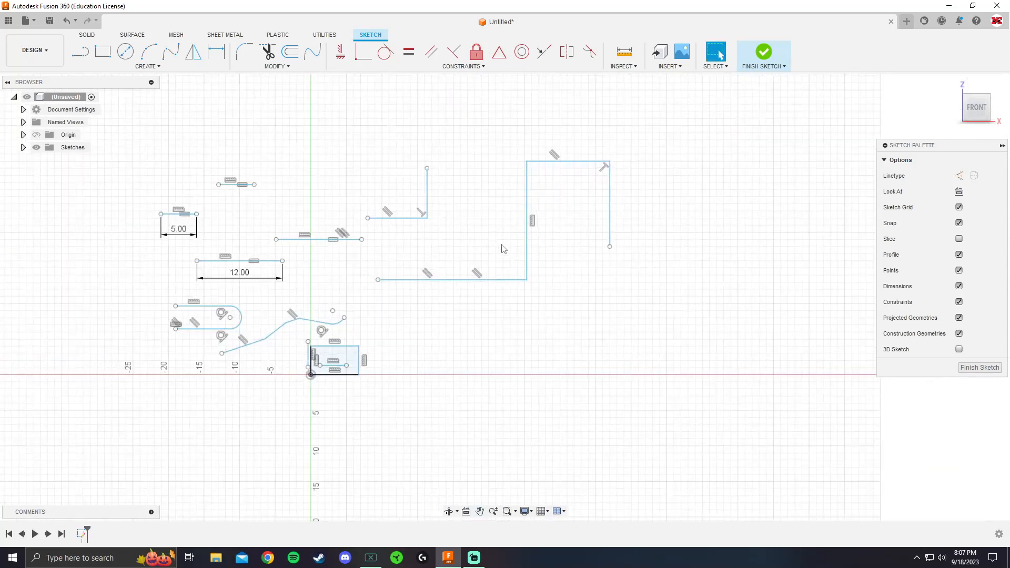
scroll(502, 245, "up", 4)
middle_click_drag(502, 244, 431, 168)
scroll(441, 203, "down", 5)
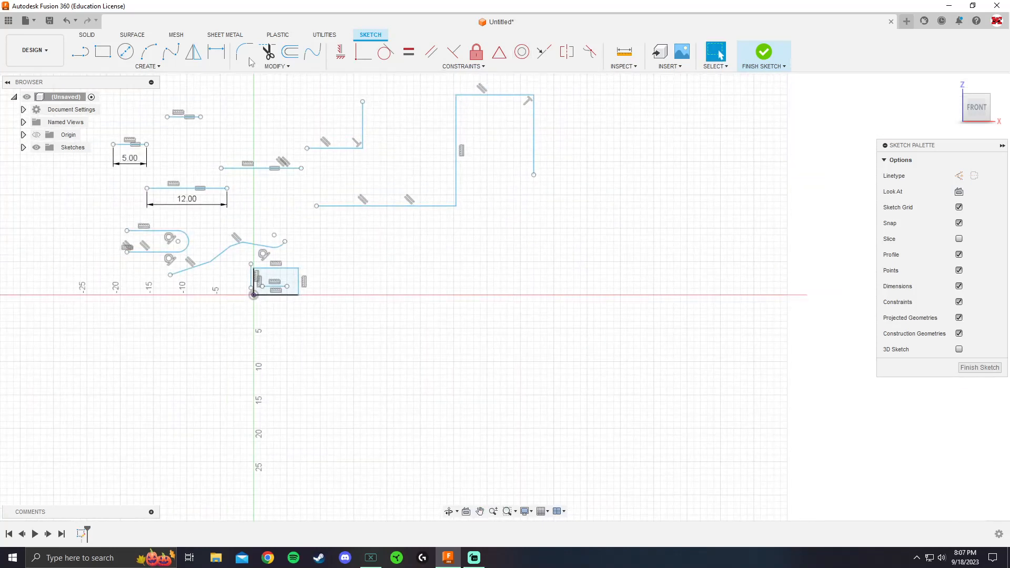
left_click(126, 52)
scroll(642, 288, "up", 2)
left_click(622, 261)
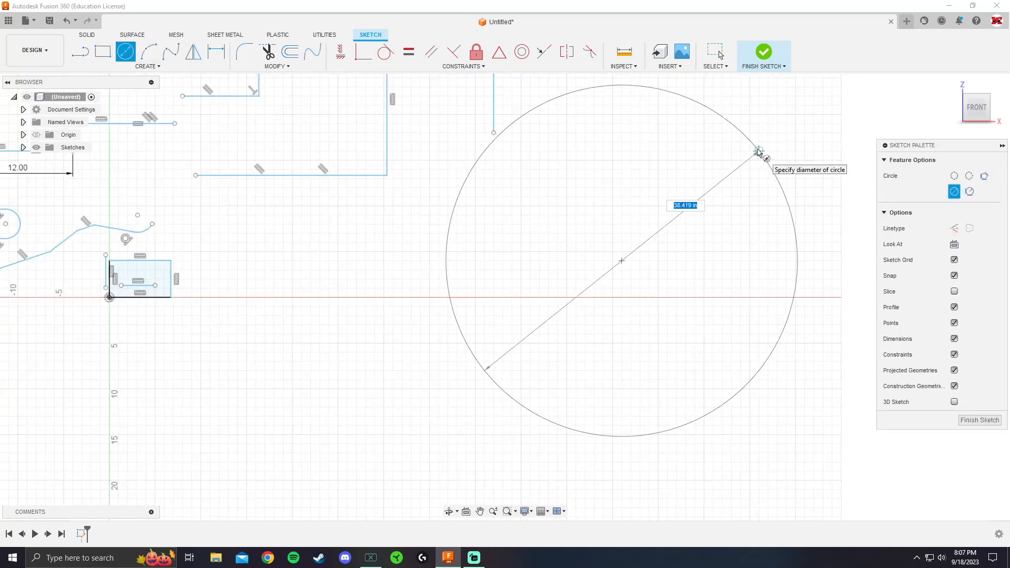
left_click(706, 217)
- Sketch a second circle about 16.4 in across that overlaps the first, centred directly below the first circle's centre
scroll(716, 314, "up", 2)
left_click(576, 317)
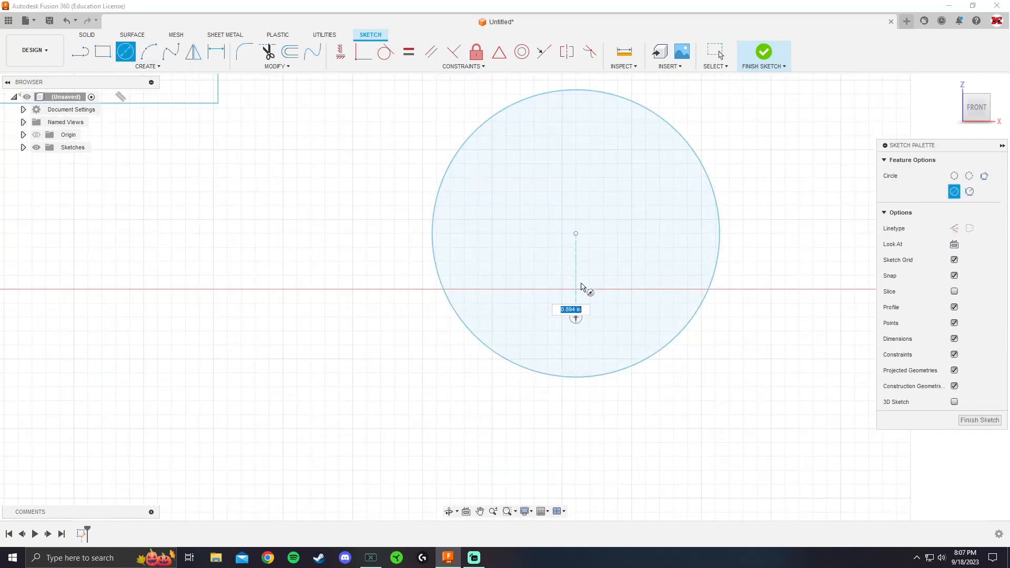
left_click(612, 202)
key("Escape")
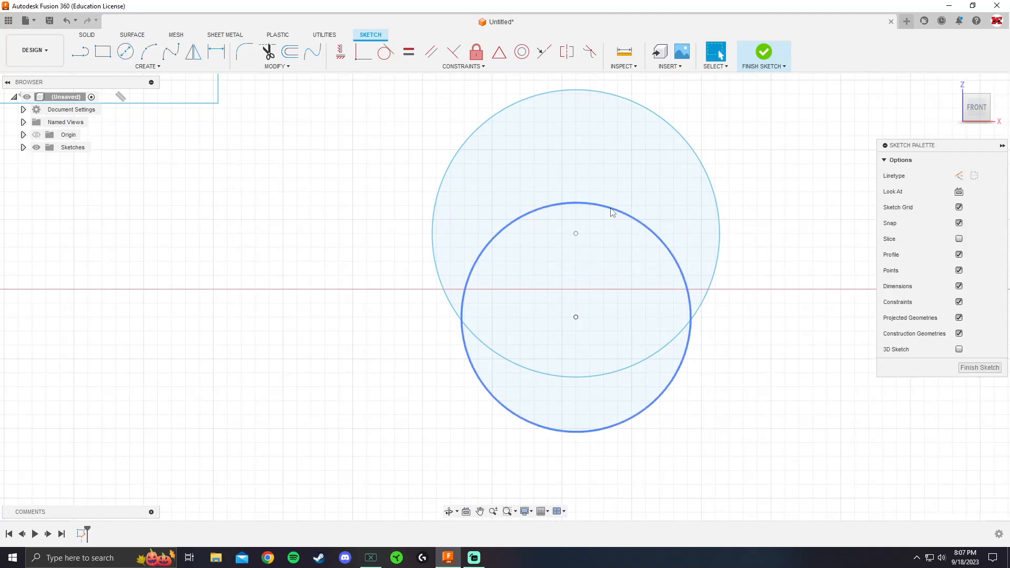
- Apply a Concentric constraint between the two overlapping circles
left_click(522, 52)
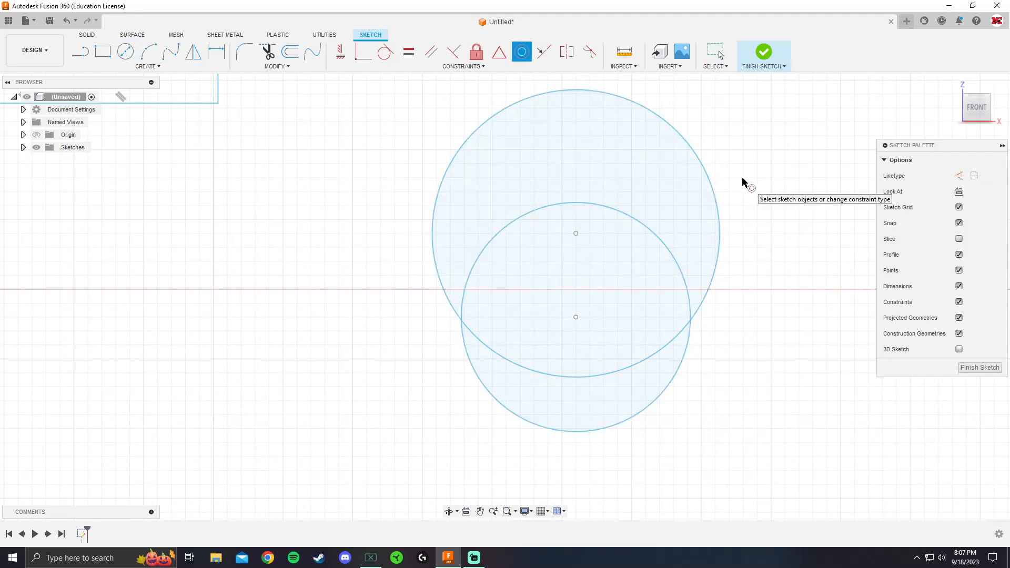
left_click(689, 148)
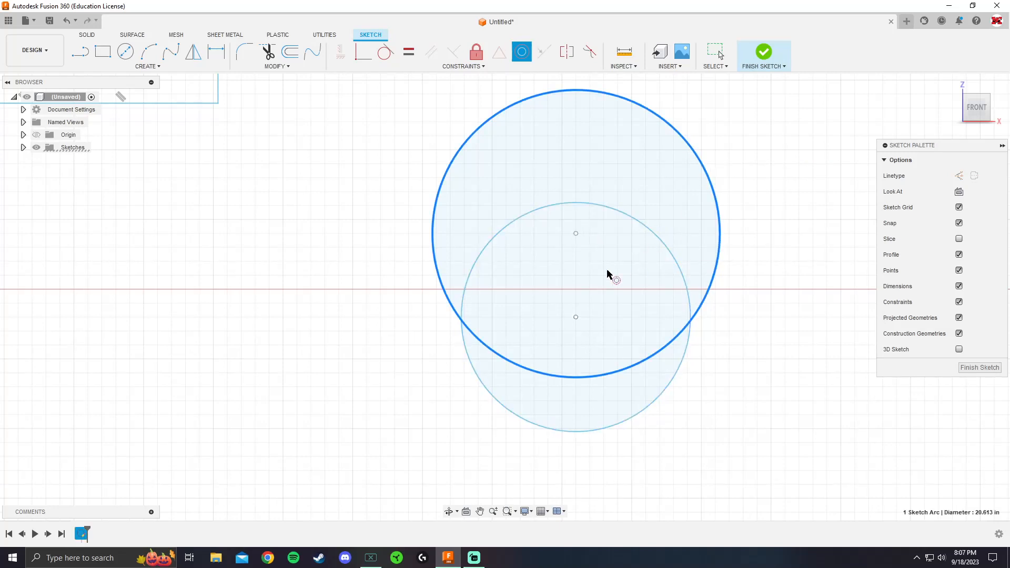
left_click(630, 219)
scroll(576, 237, "up", 2)
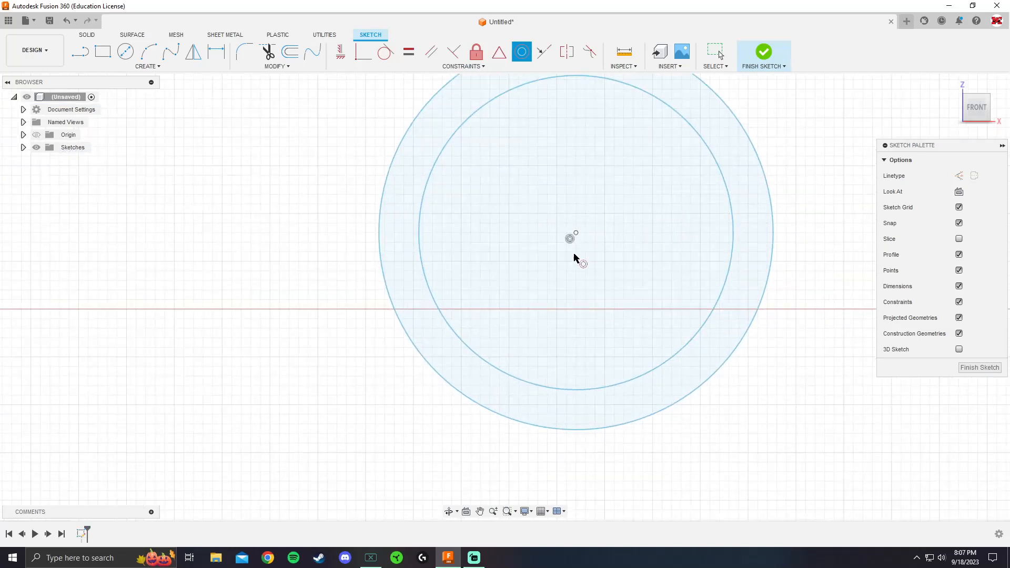
key("Escape")
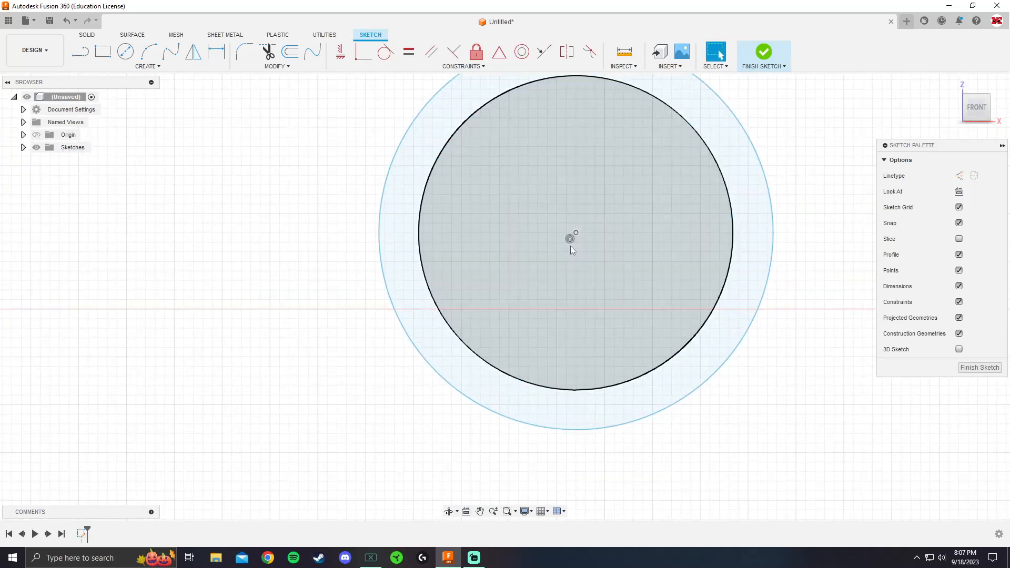
- Delete the Concentric constraint between the circles and move the smaller circle clear of the larger one, up and to its right
scroll(571, 245, "down", 3)
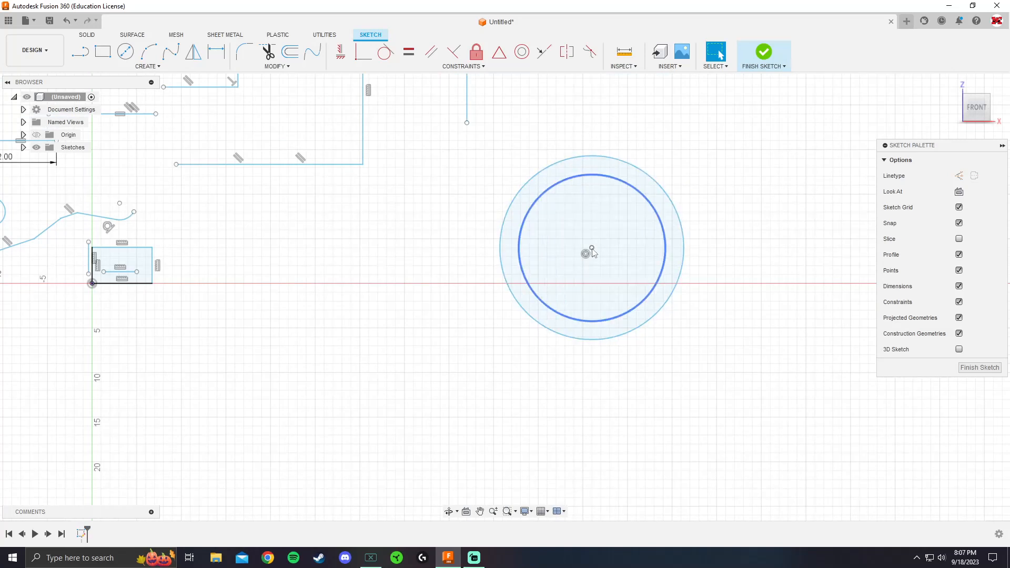
mouse_move(592, 249)
left_mouse_down()
mouse_move(630, 280)
mouse_move(616, 247)
mouse_move(559, 244)
mouse_move(586, 260)
mouse_move(797, 176)
left_mouse_up()
left_click(573, 253)
key("Delete")
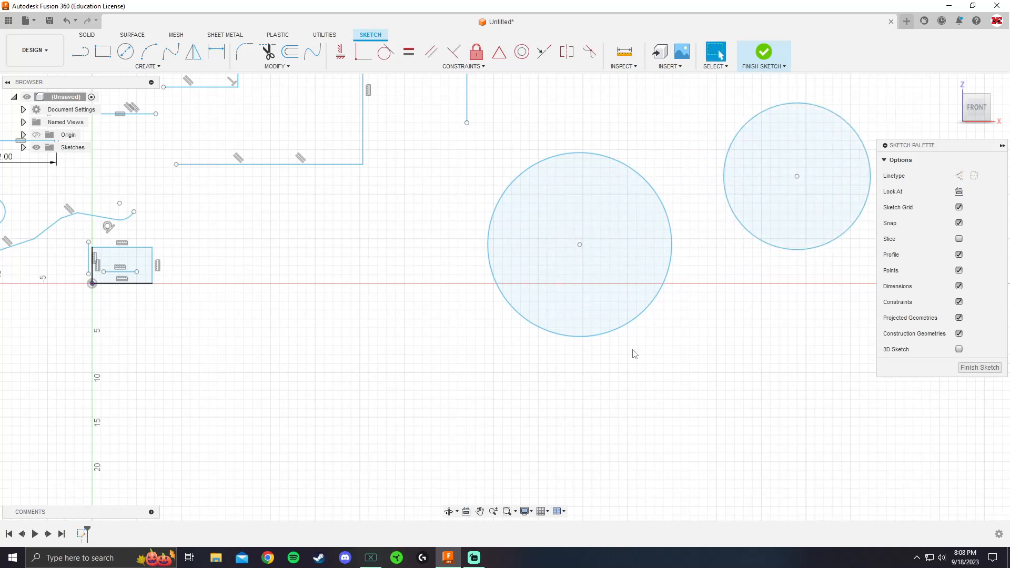
- Dimension the larger circle's diameter as 20 in and the smaller circle's diameter as 15 in
left_click(216, 52)
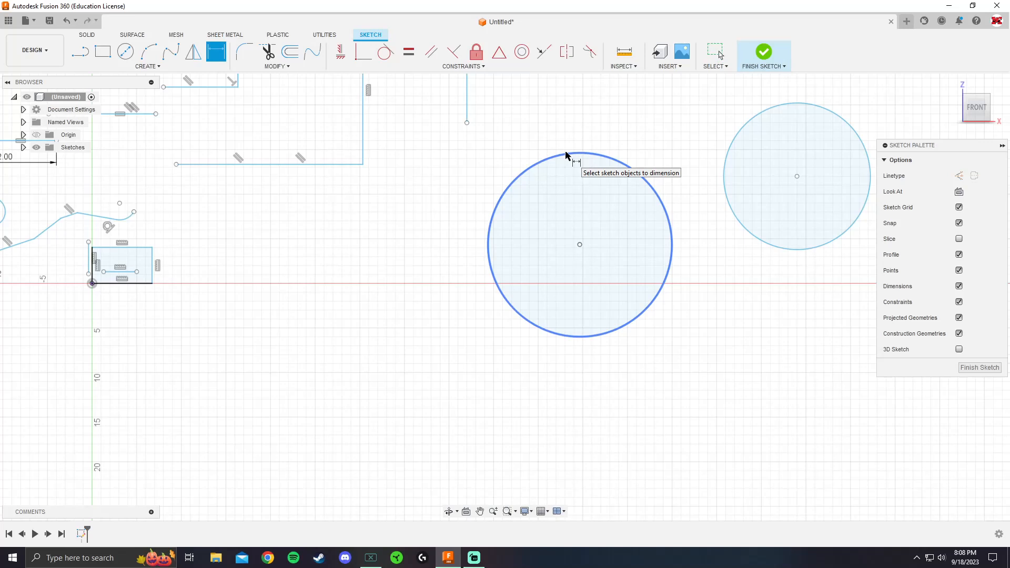
left_click(567, 156)
left_click(643, 125)
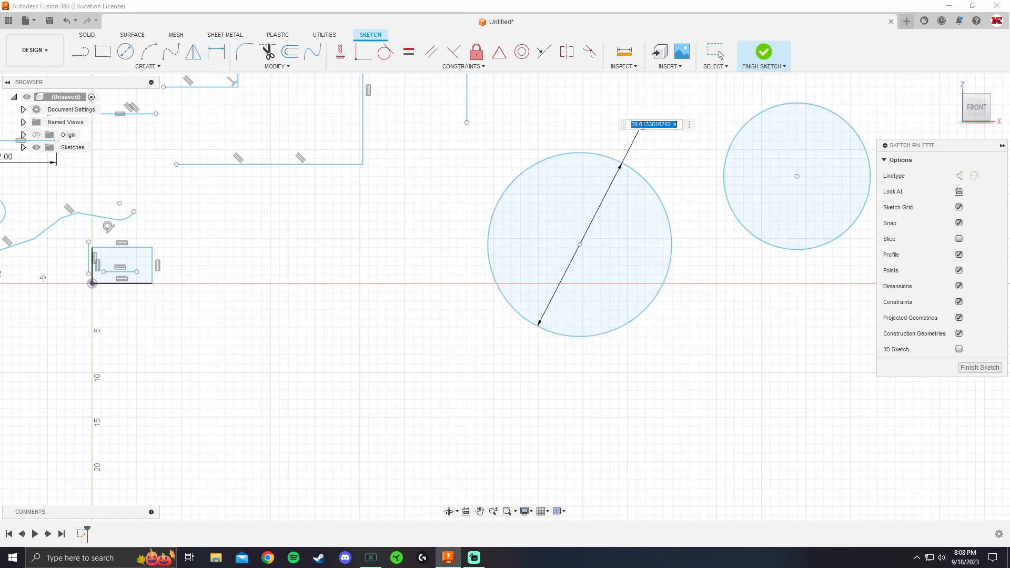
type("20")
key("Return")
left_click(729, 130)
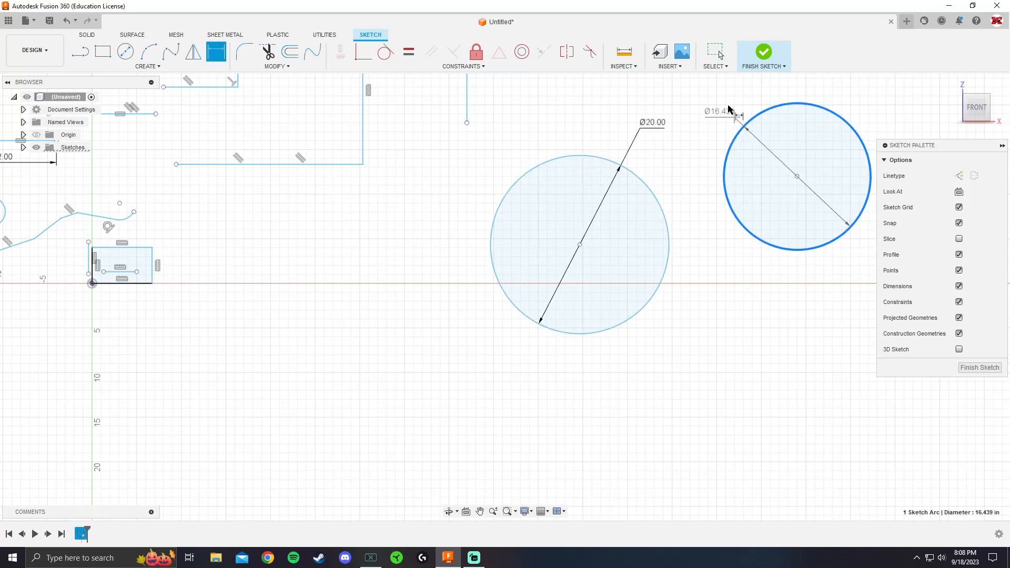
left_click(732, 108)
type("15")
key("Return")
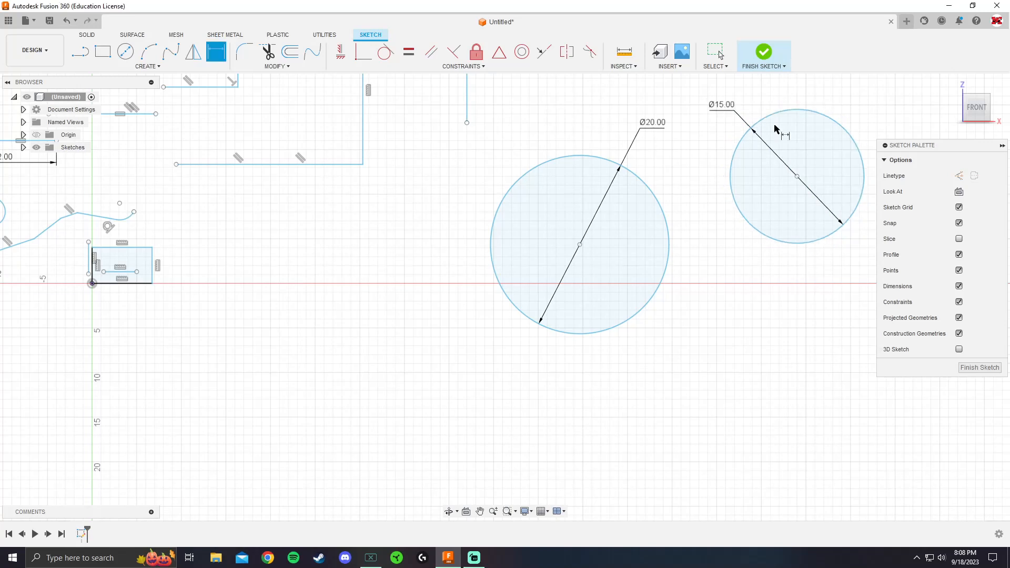
- Apply a Concentric constraint between the 20 in circle and the separate 15 in circle
left_click(522, 52)
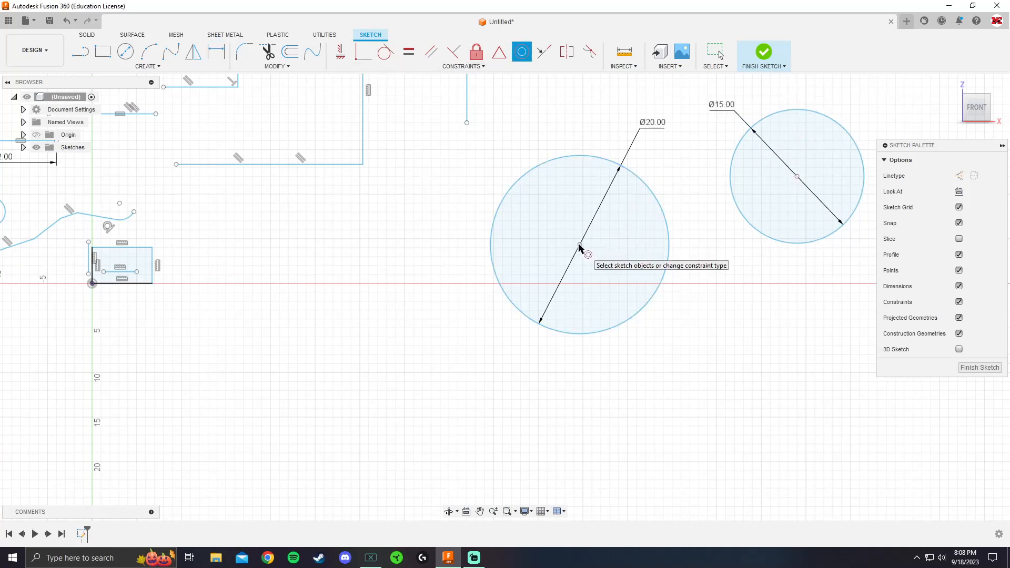
left_click(639, 182)
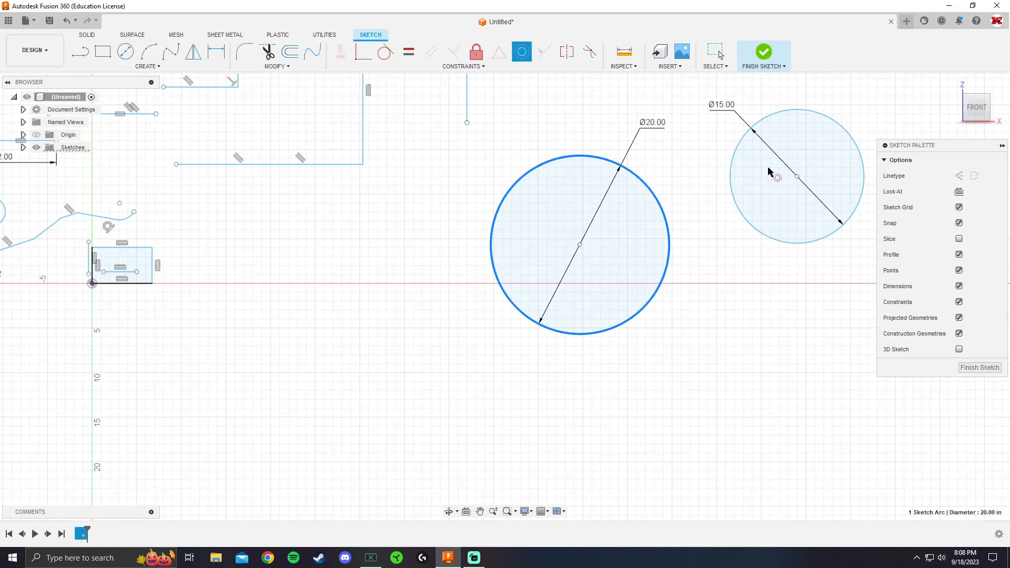
left_click(770, 121)
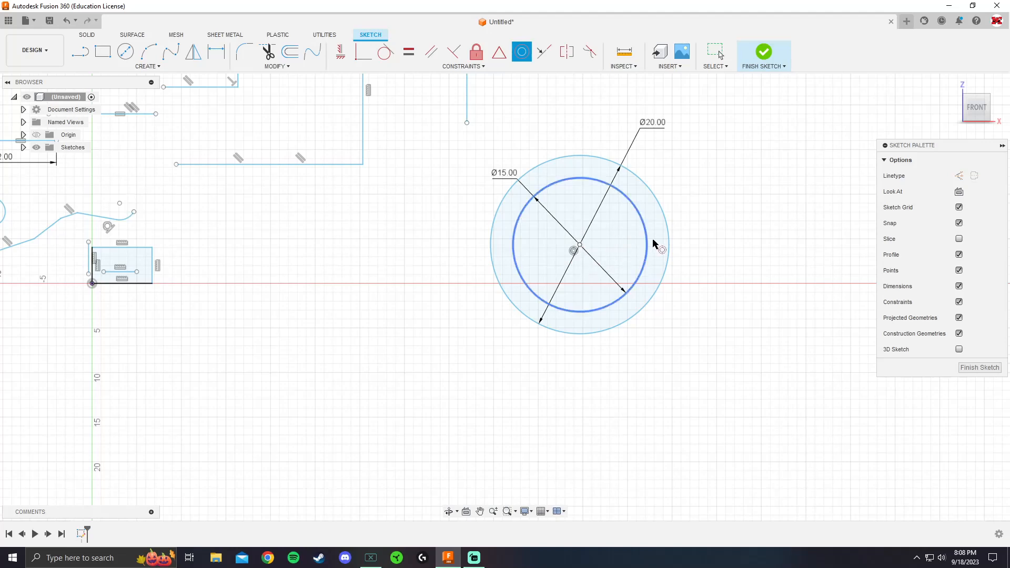